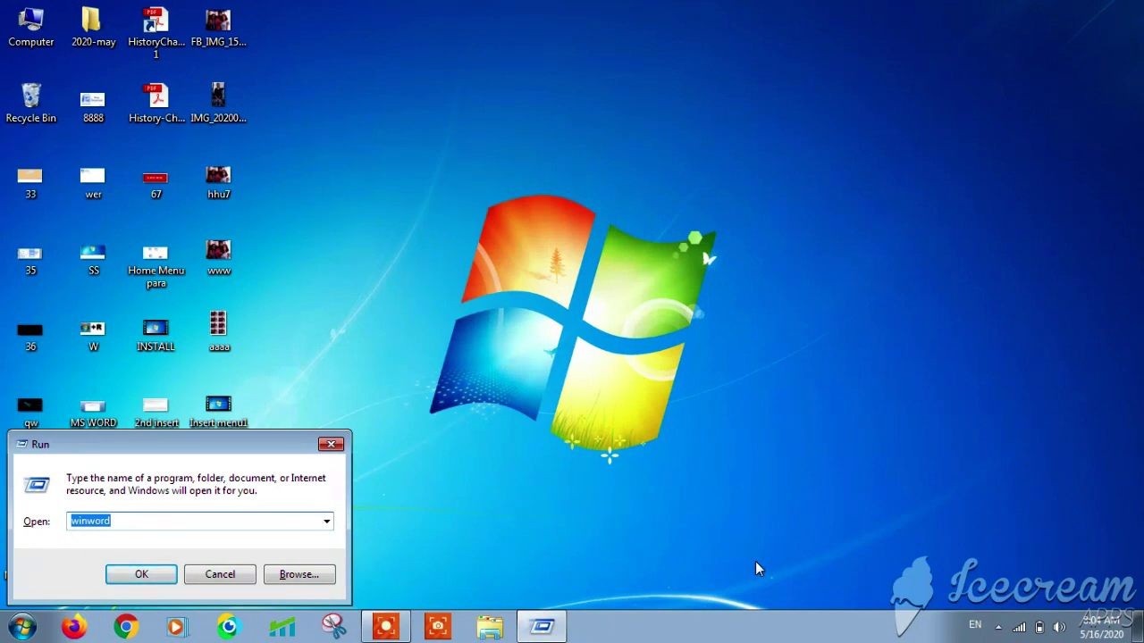
Launch Microsoft Word from the Run dialog with the winword command.
key(Return)
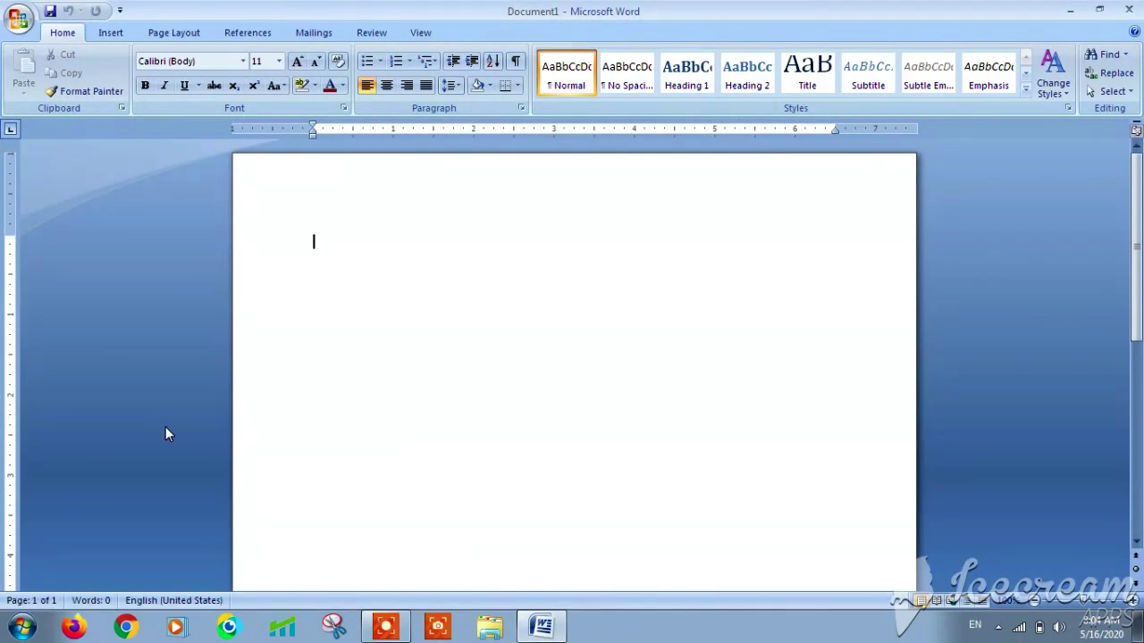
Raise the top page margin on the vertical ruler and bring up the Insert commands.
drag(14, 234, 13, 179)
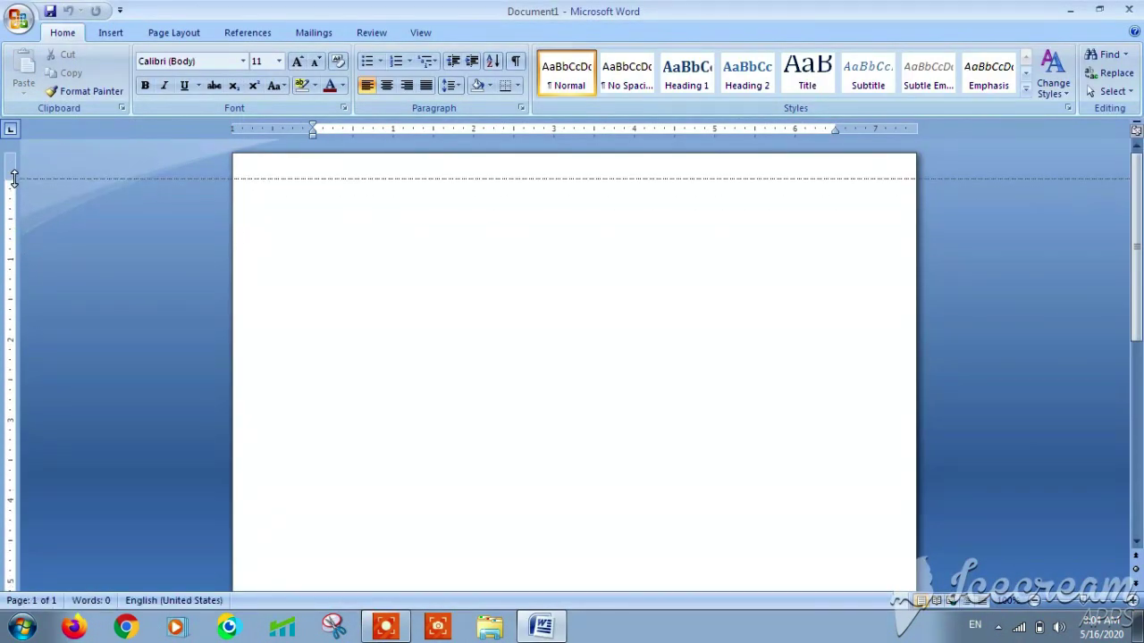
click(111, 36)
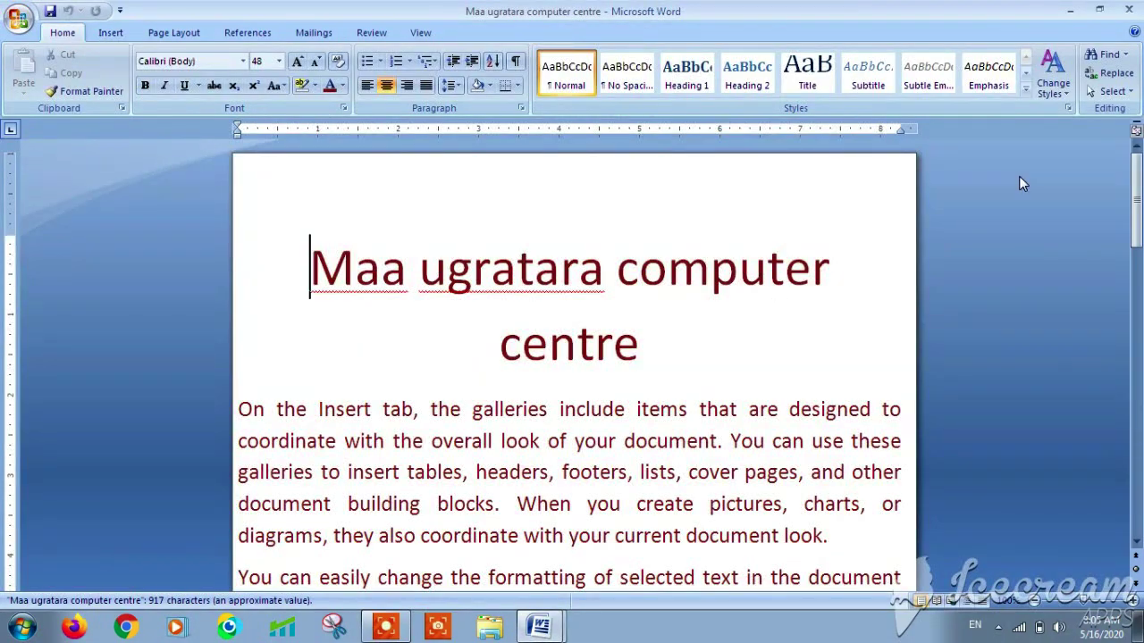
Ignore the spelling flag on 'ugratara' in the title, leaving 'Maa' unchanged.
mouse_move(1135, 204)
mouse_down()
mouse_move(1133, 365)
mouse_move(1135, 178)
mouse_up()
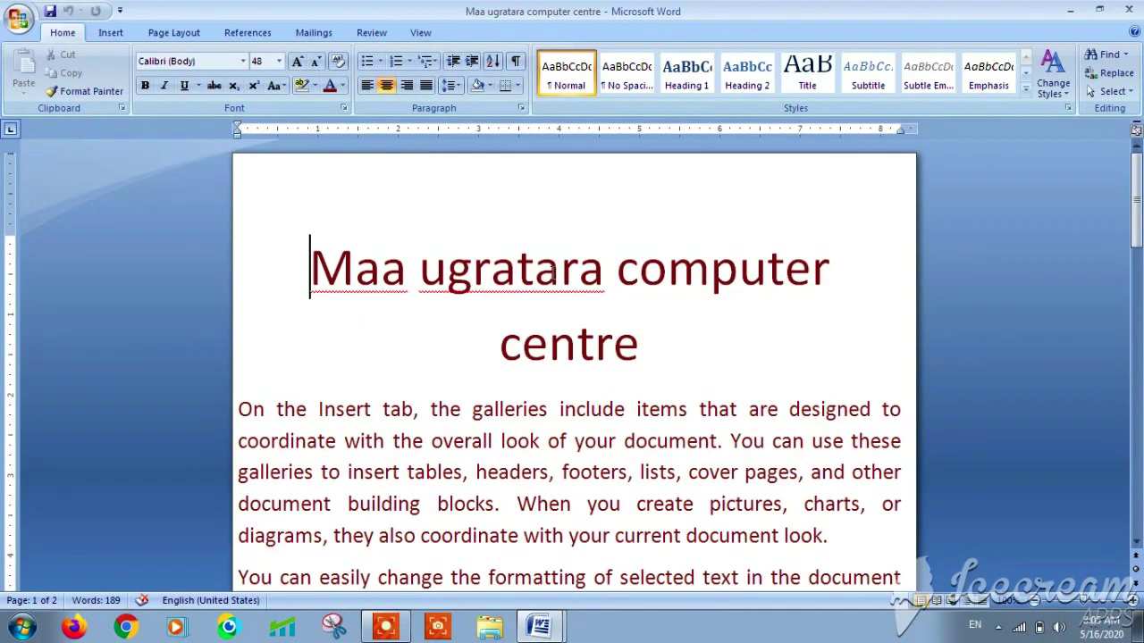
right_click(552, 280)
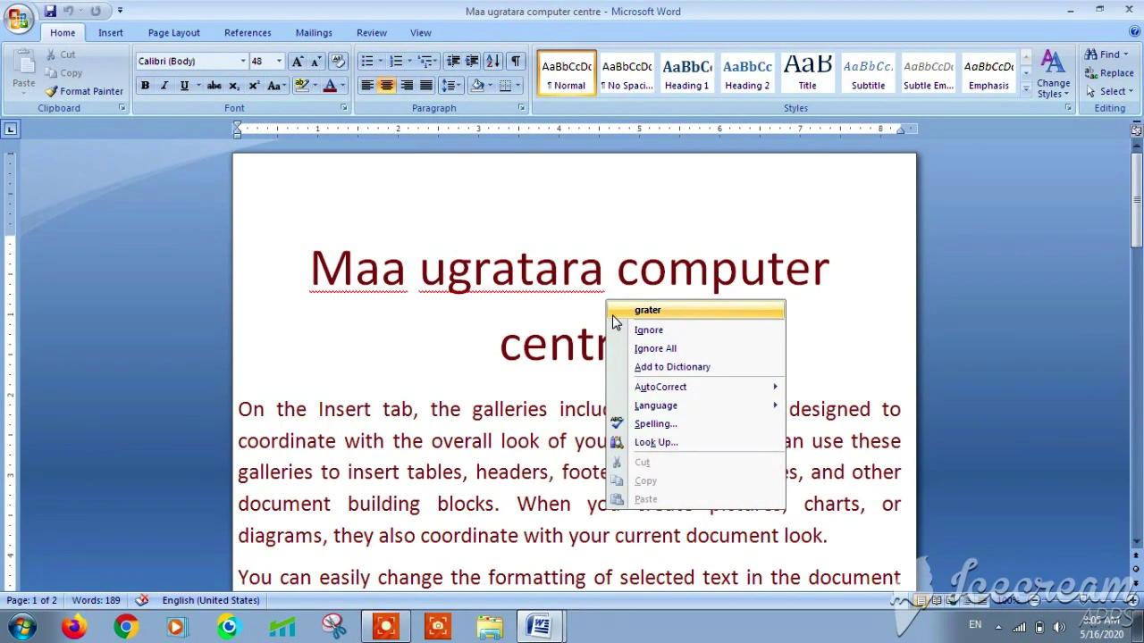
click(639, 330)
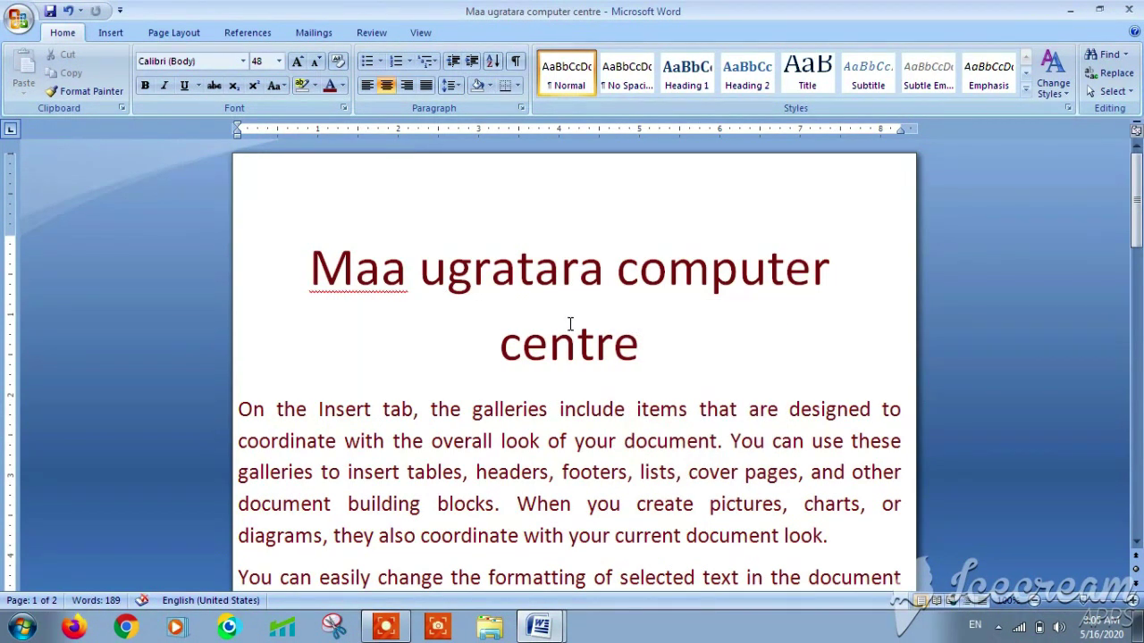
right_click(384, 279)
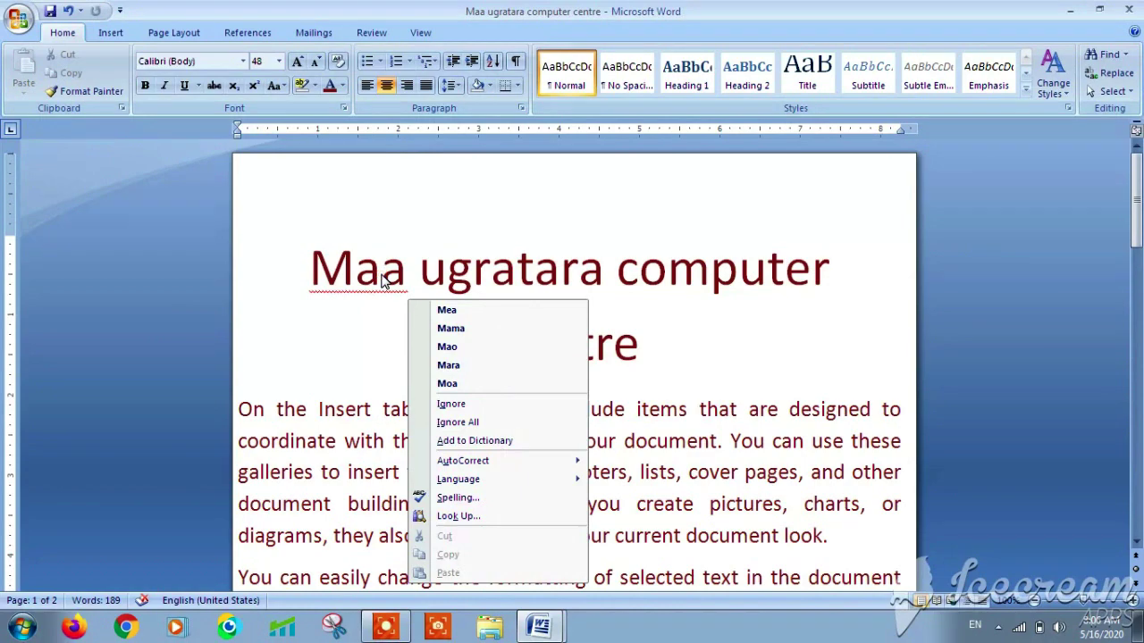
click(697, 313)
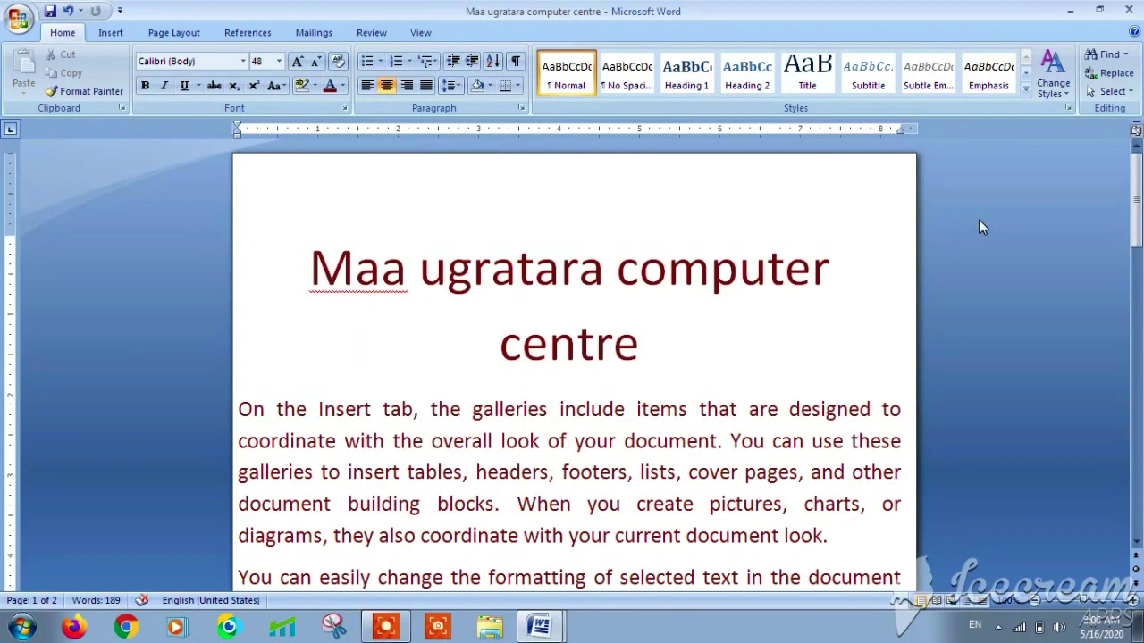
mouse_move(1137, 192)
mouse_down()
mouse_move(1139, 233)
mouse_move(1138, 204)
mouse_up()
drag(1135, 219, 1138, 237)
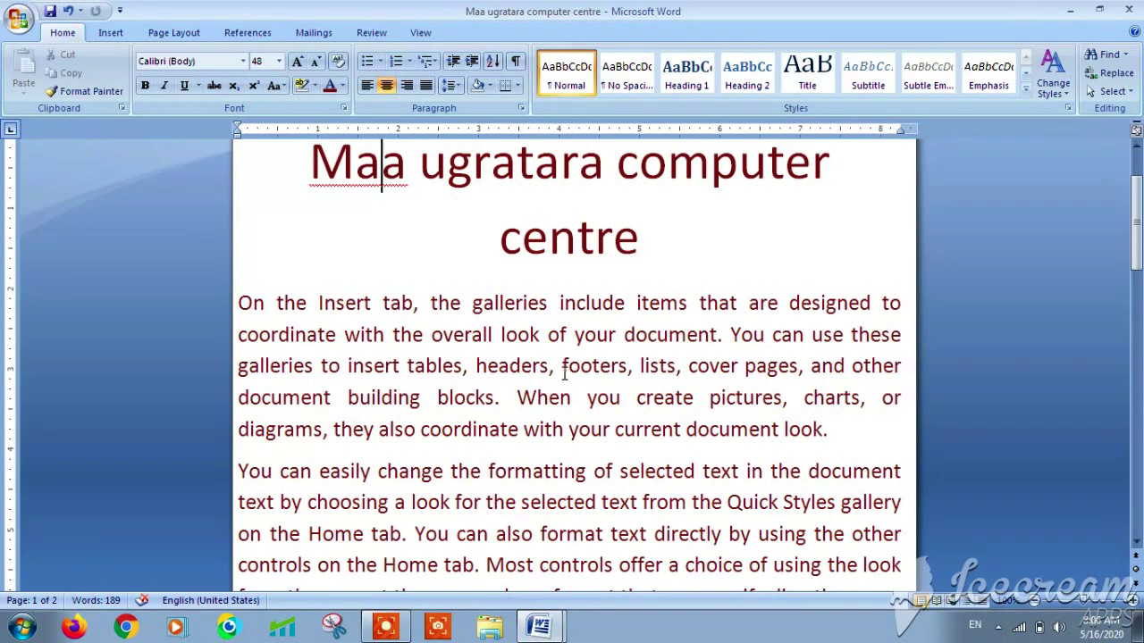
Link the word 'footers,' in the first paragraph to 12323.docx in My Documents.
drag(562, 366, 633, 375)
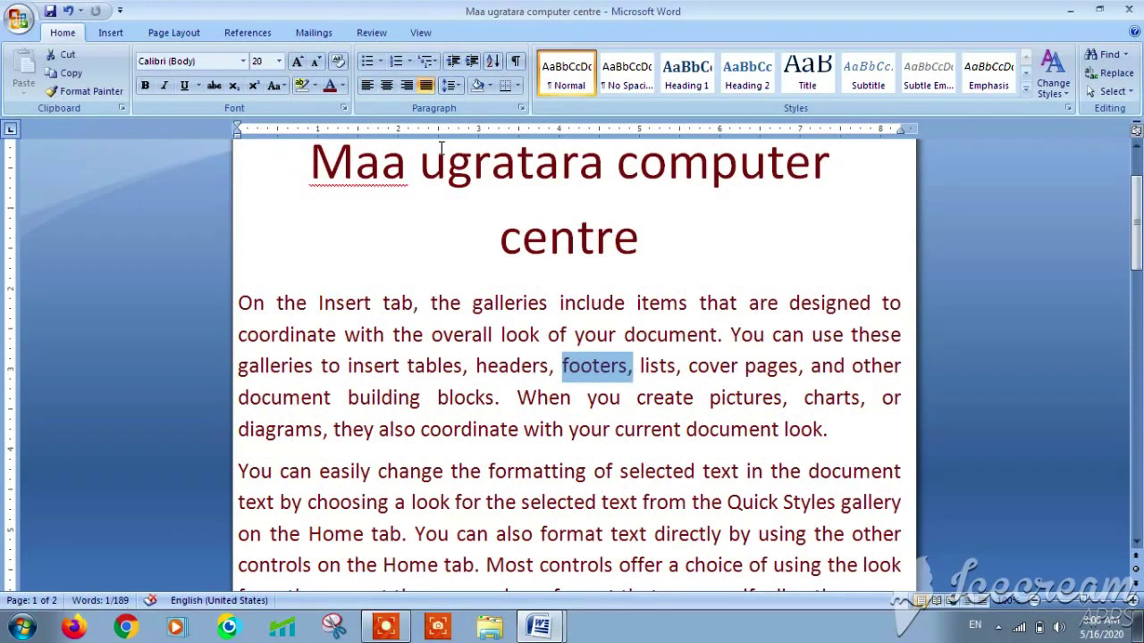
click(104, 38)
click(379, 67)
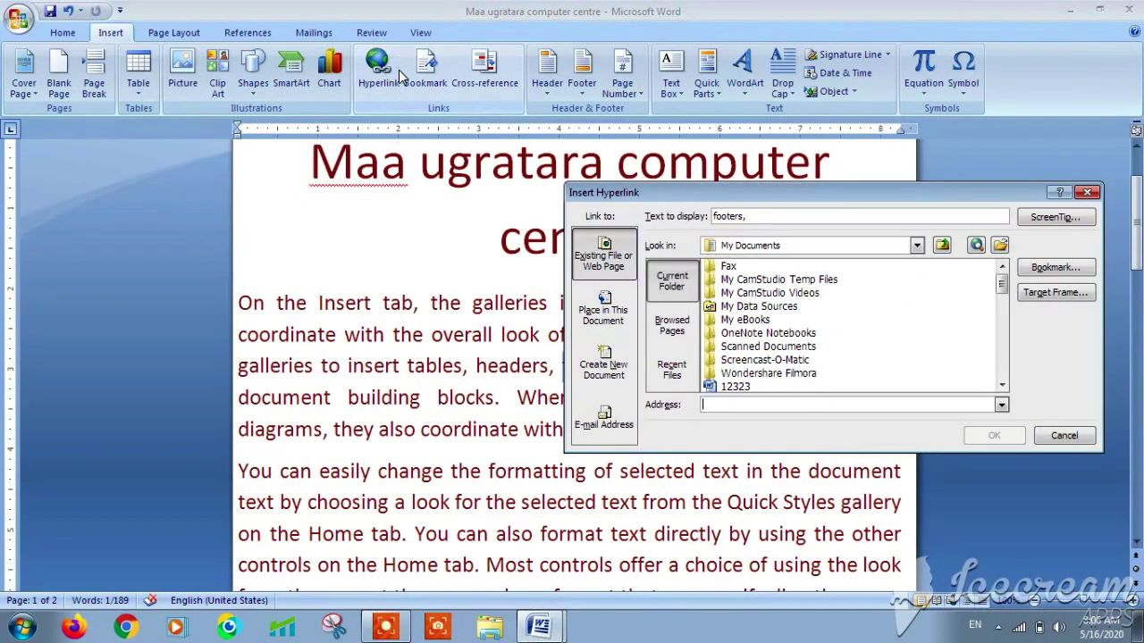
drag(1001, 281, 1002, 295)
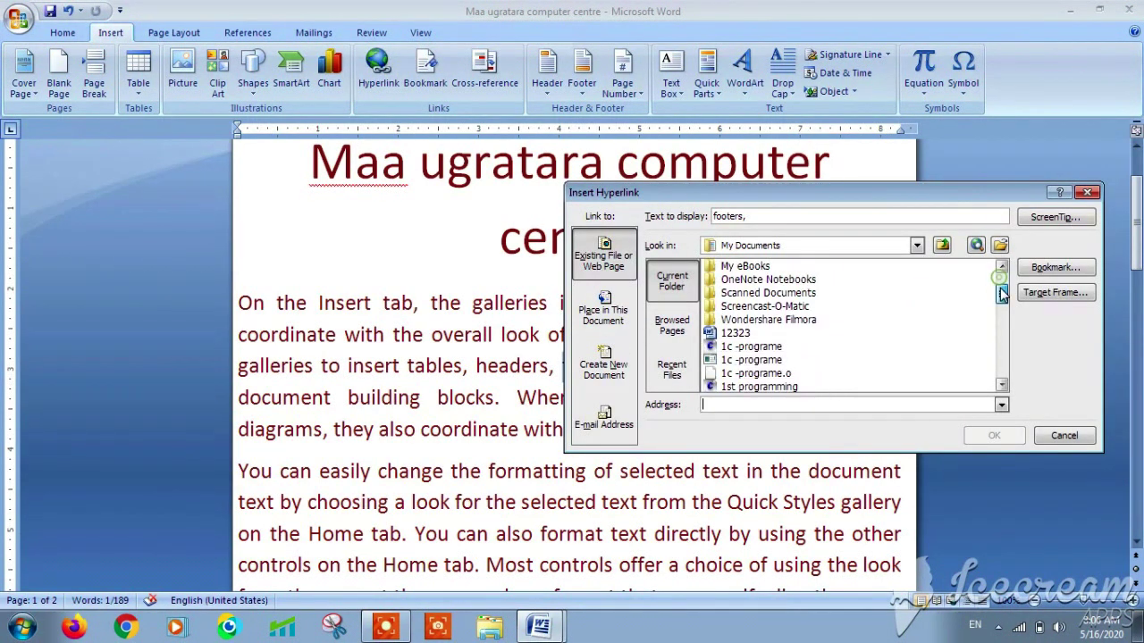
click(739, 334)
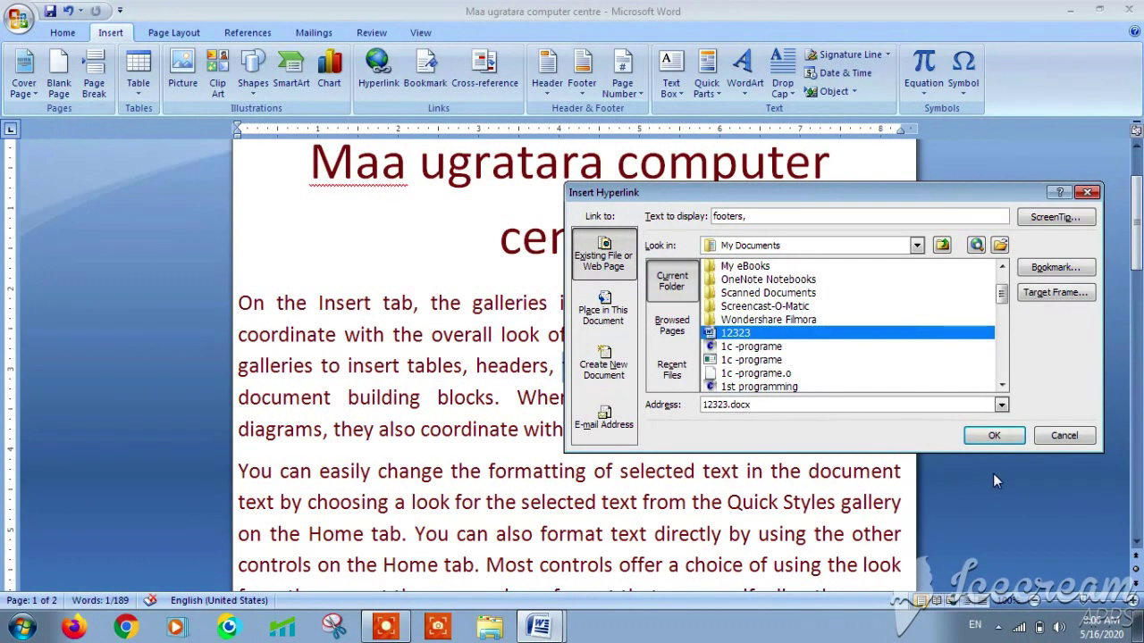
click(997, 435)
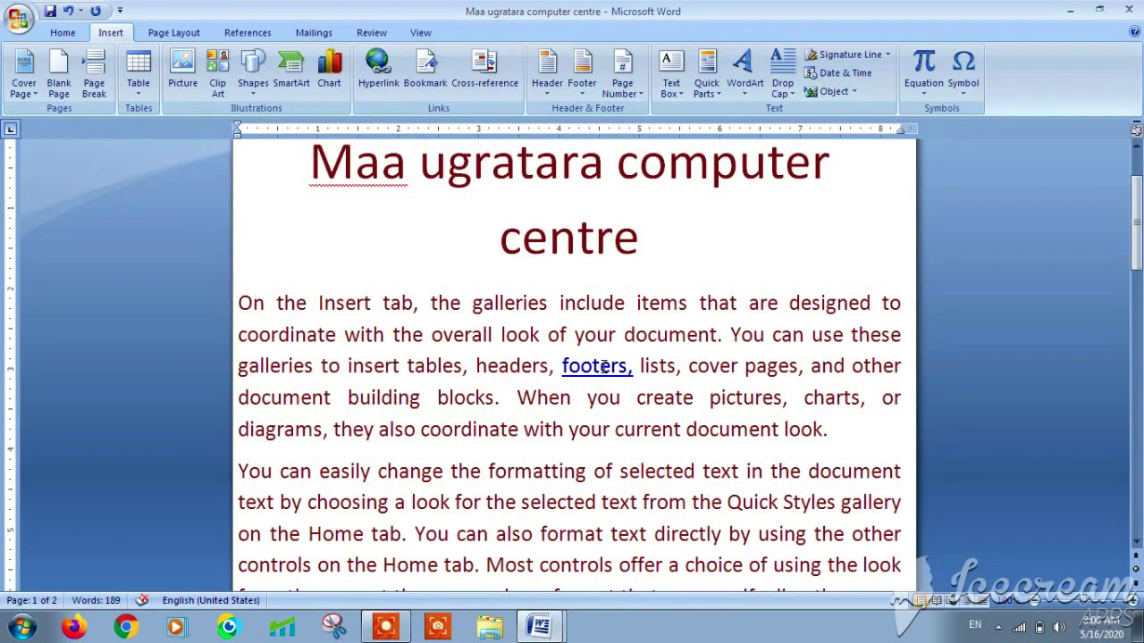
mouse_move(605, 364)
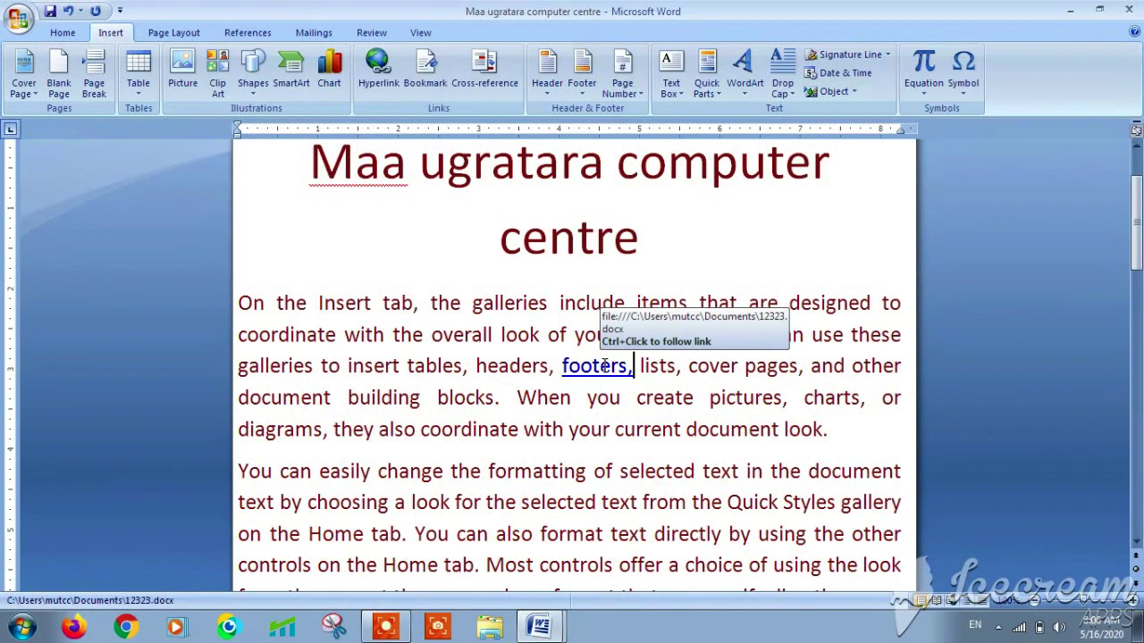
Follow the 'footers,' link to open 12323.docx, then close it and return to the original.
ctrl+click(605, 369)
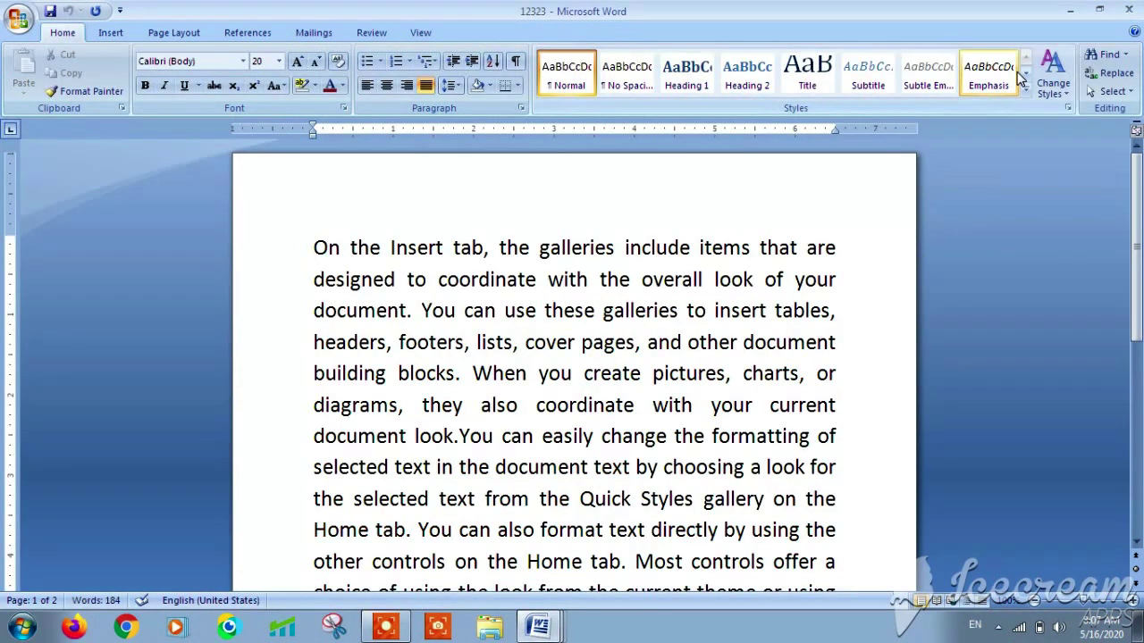
click(1129, 12)
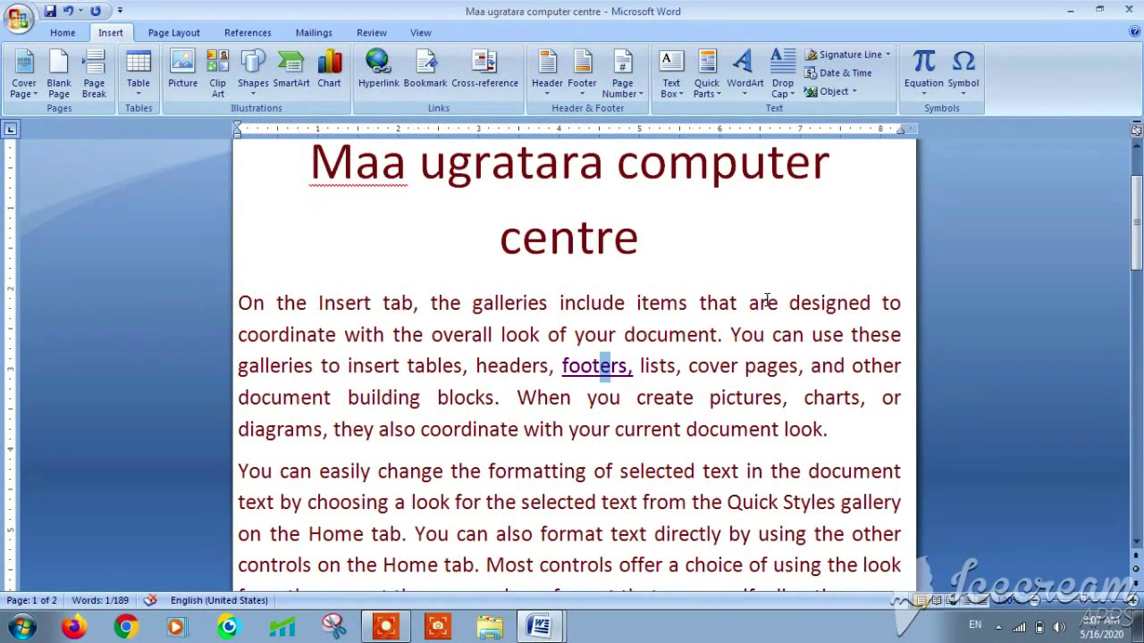
click(629, 378)
text(,)
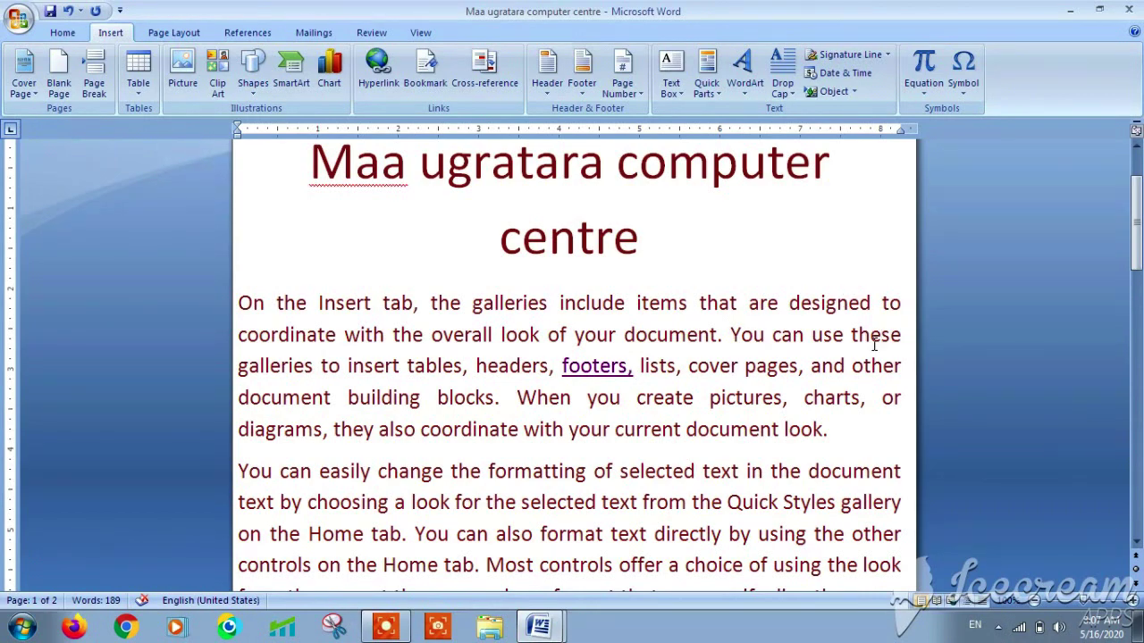
drag(1136, 221, 1139, 327)
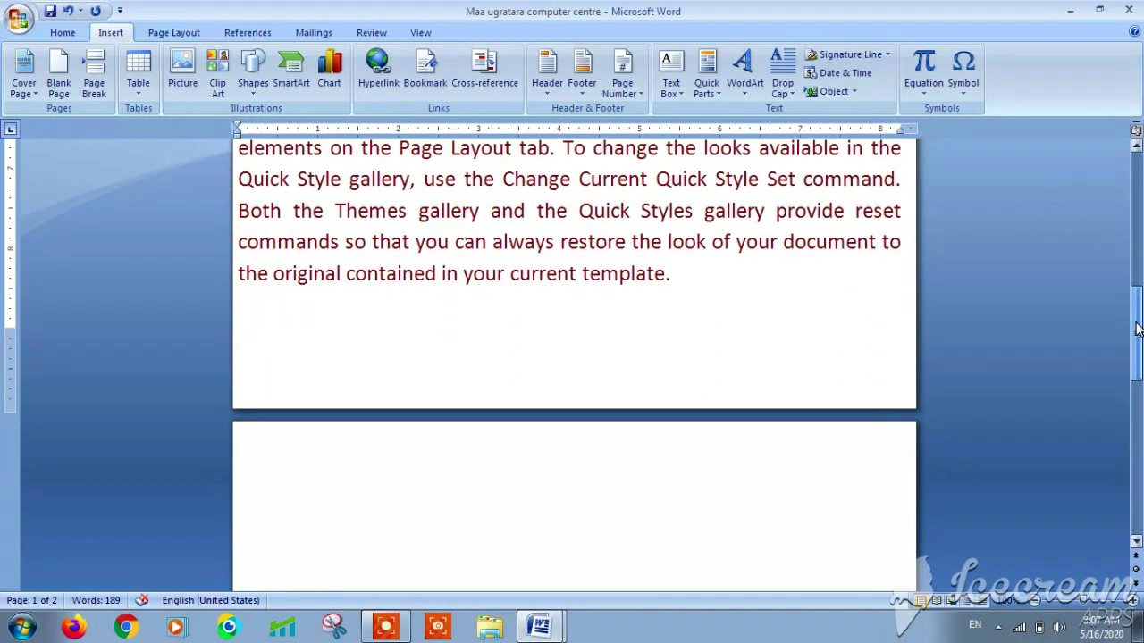
click(687, 278)
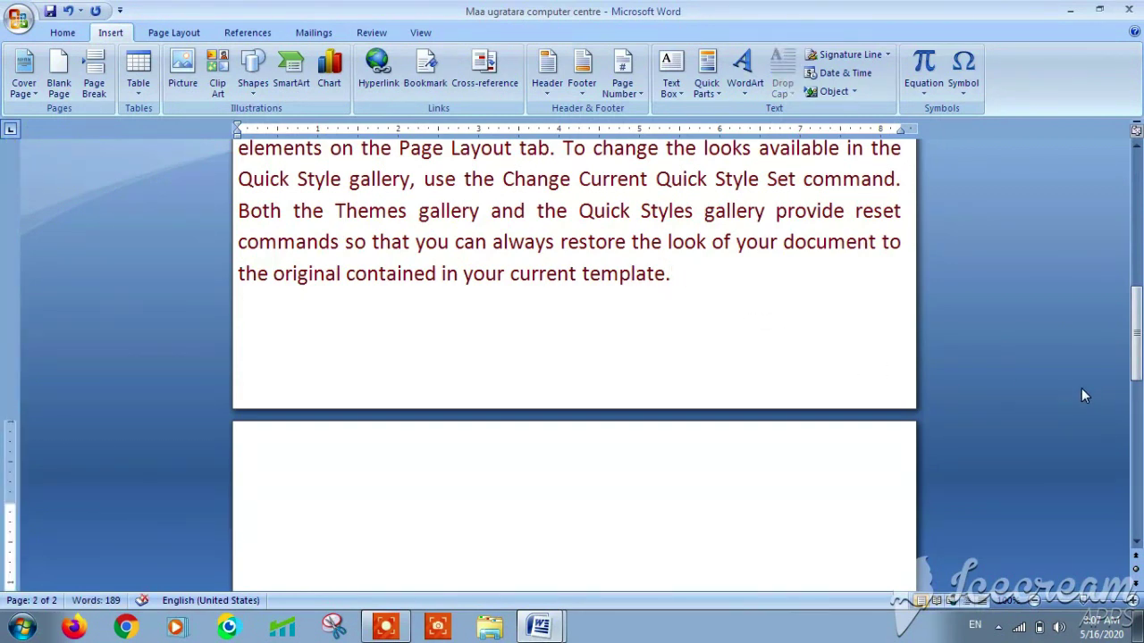
drag(1135, 338, 1117, 266)
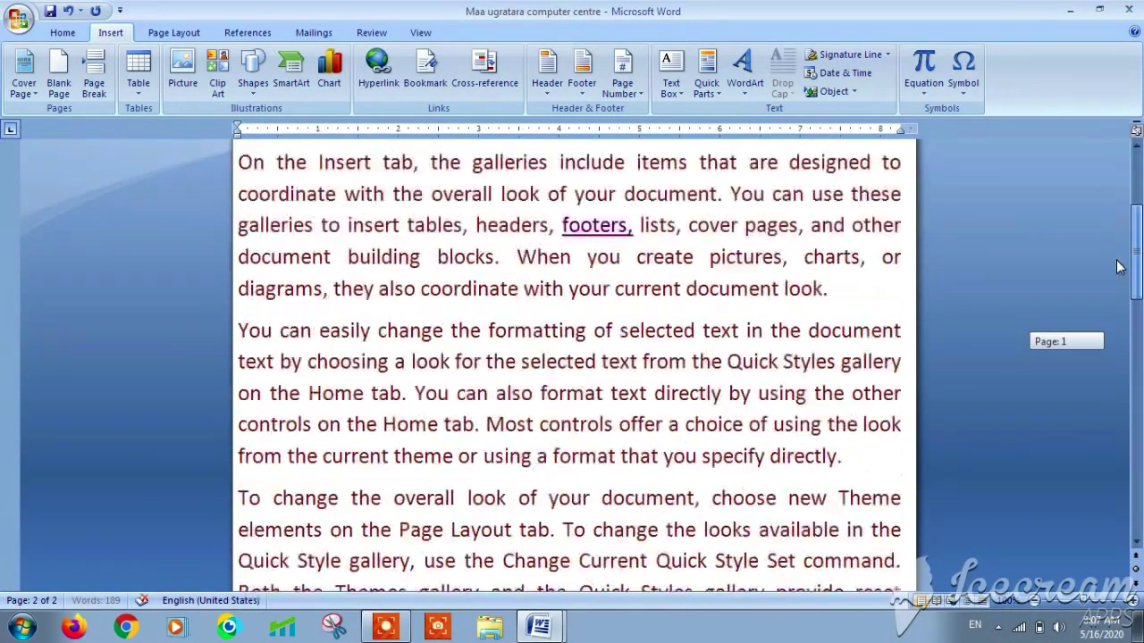
drag(1117, 267, 1119, 382)
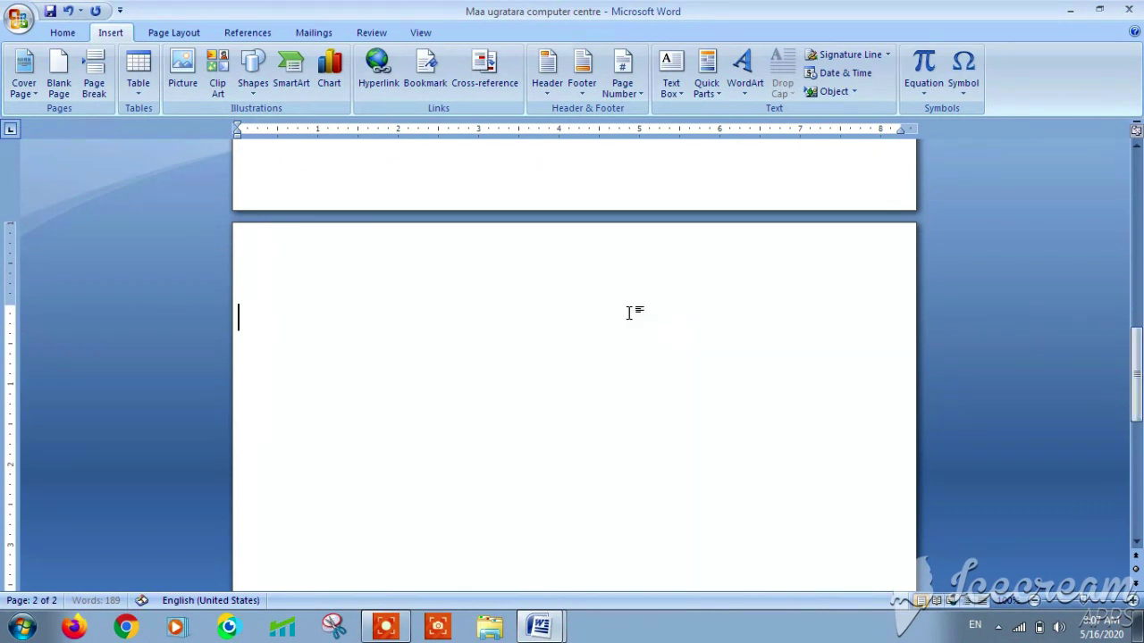
click(388, 296)
text(ww)
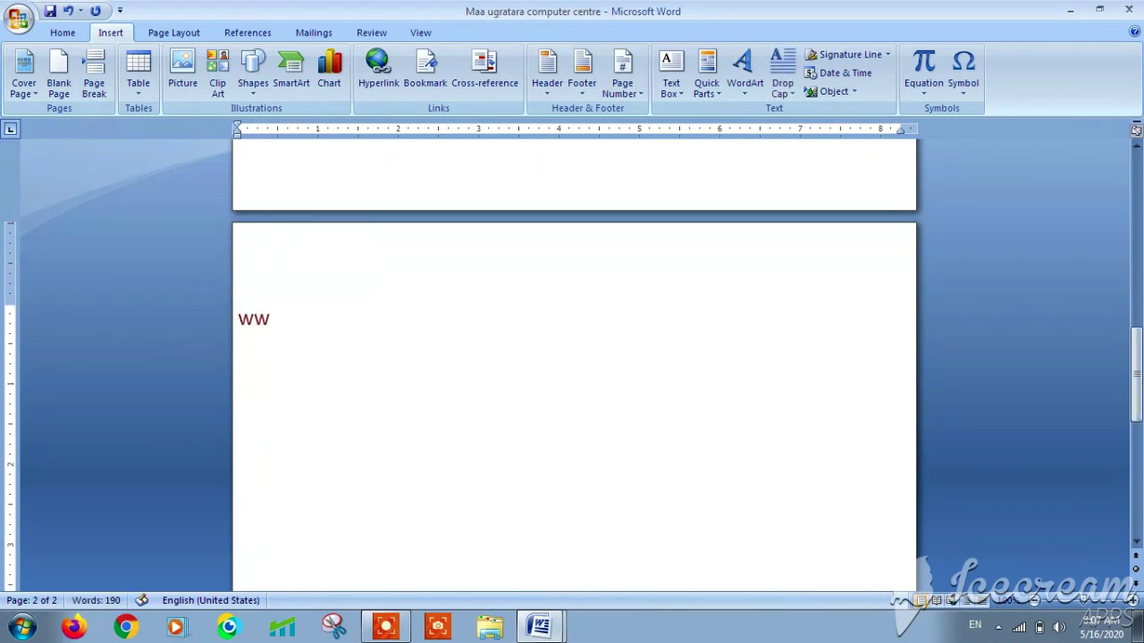
text(w.m)
text(utcc)
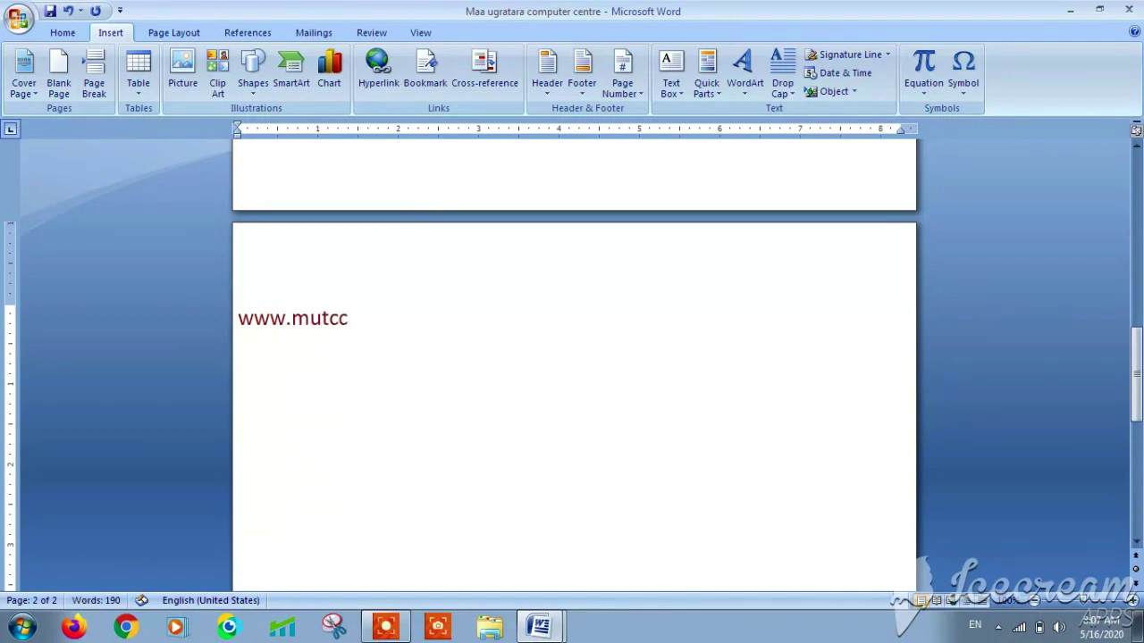
text(.)
text(com)
key(Return)
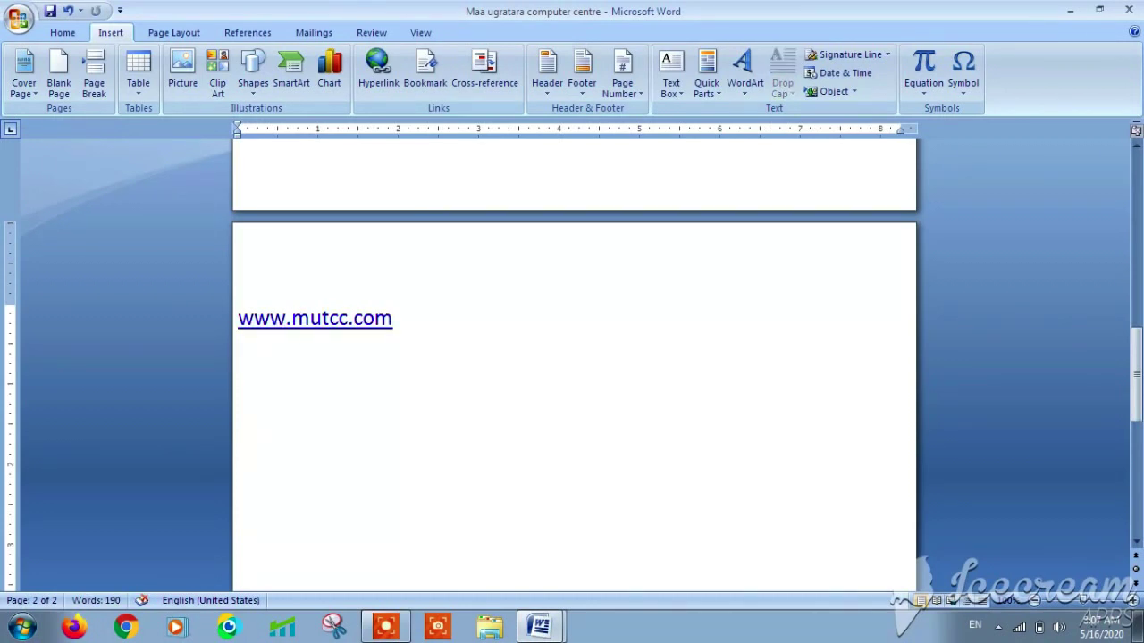
right_click(318, 323)
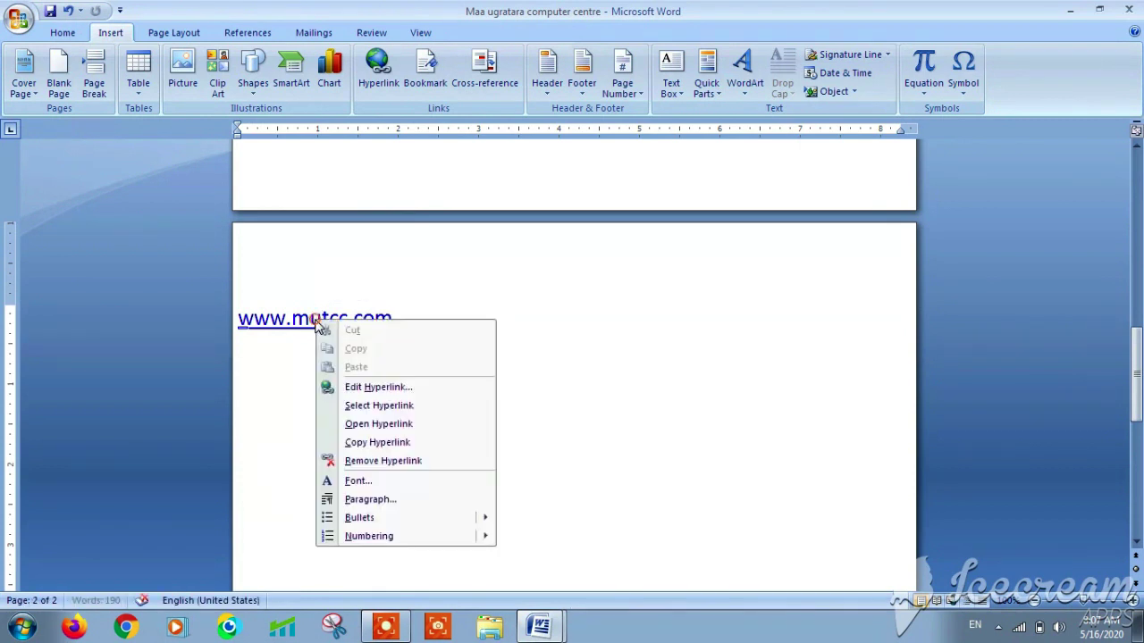
click(374, 461)
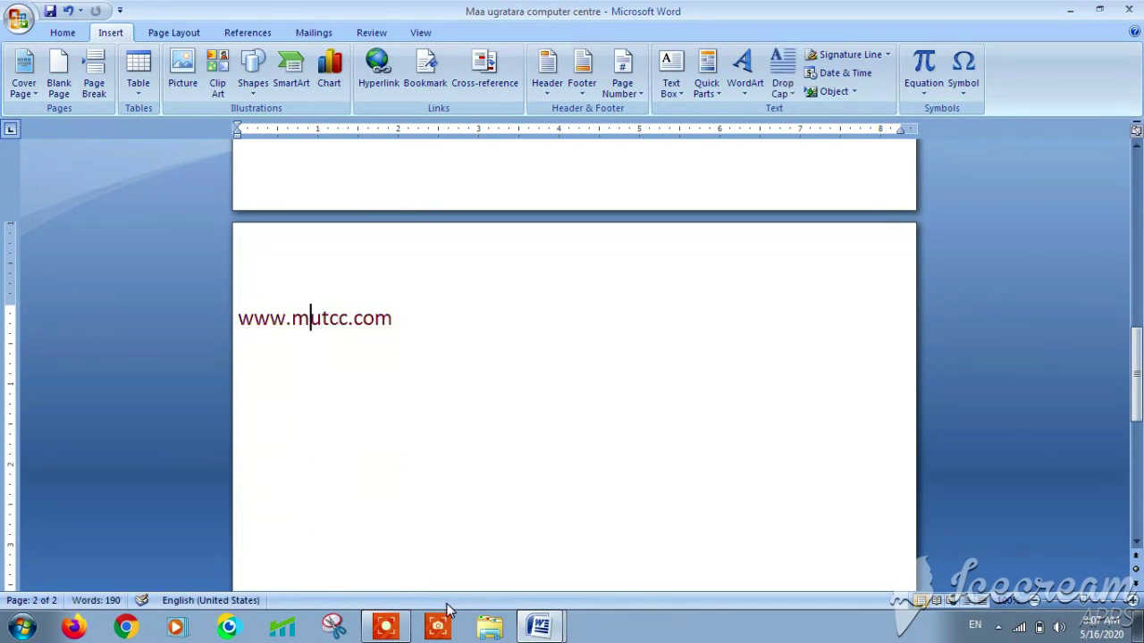
click(394, 319)
key(Return)
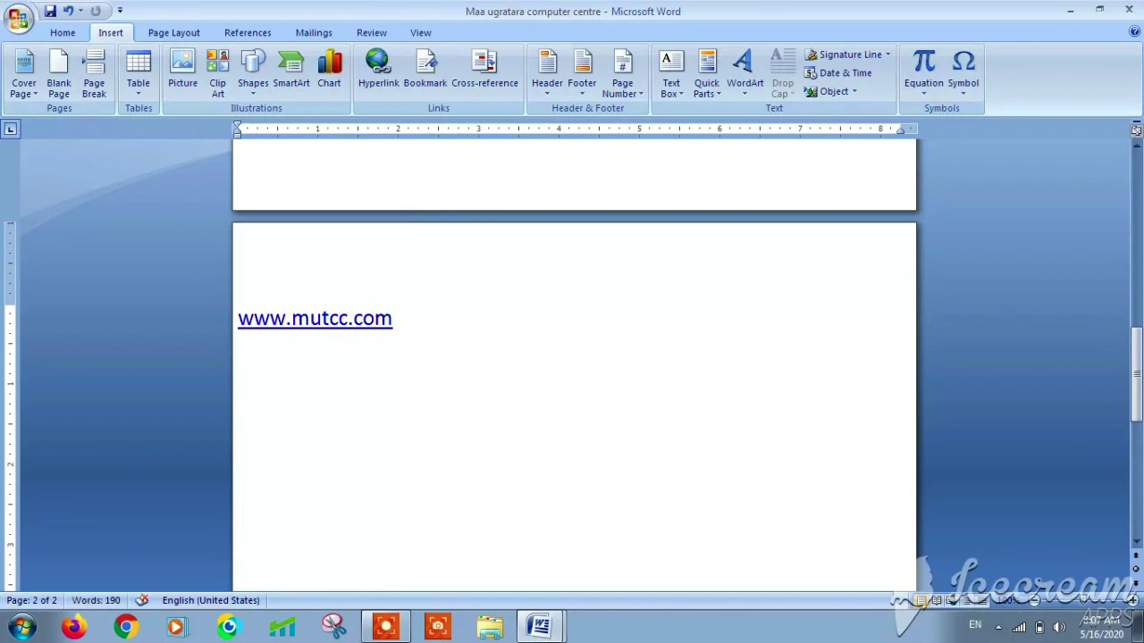
text(cli)
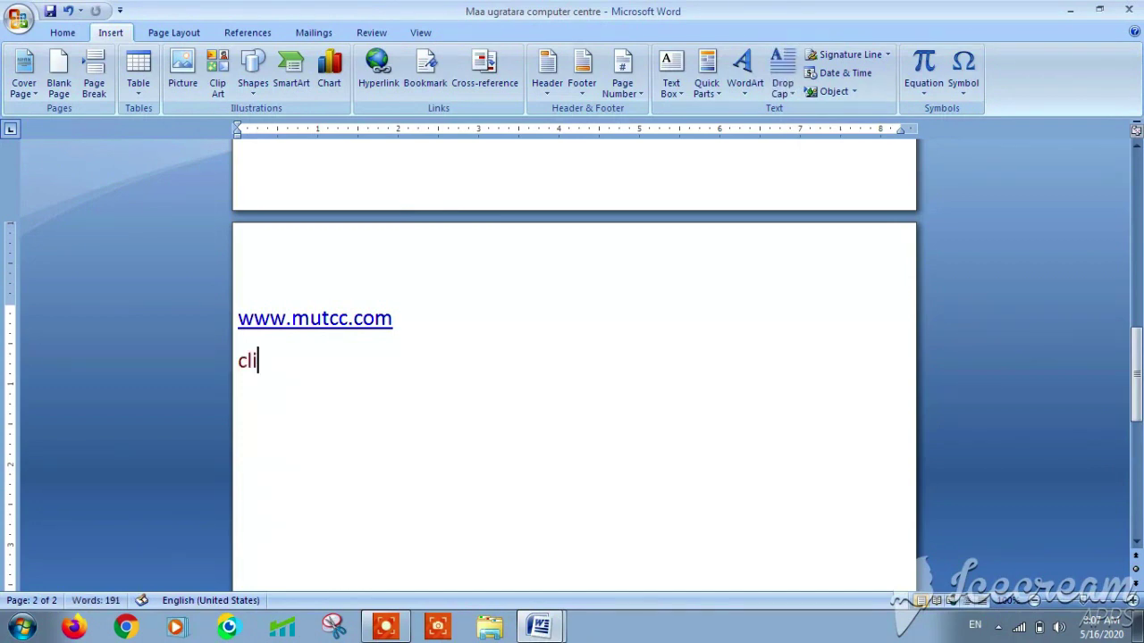
text(ck h)
text(ere )
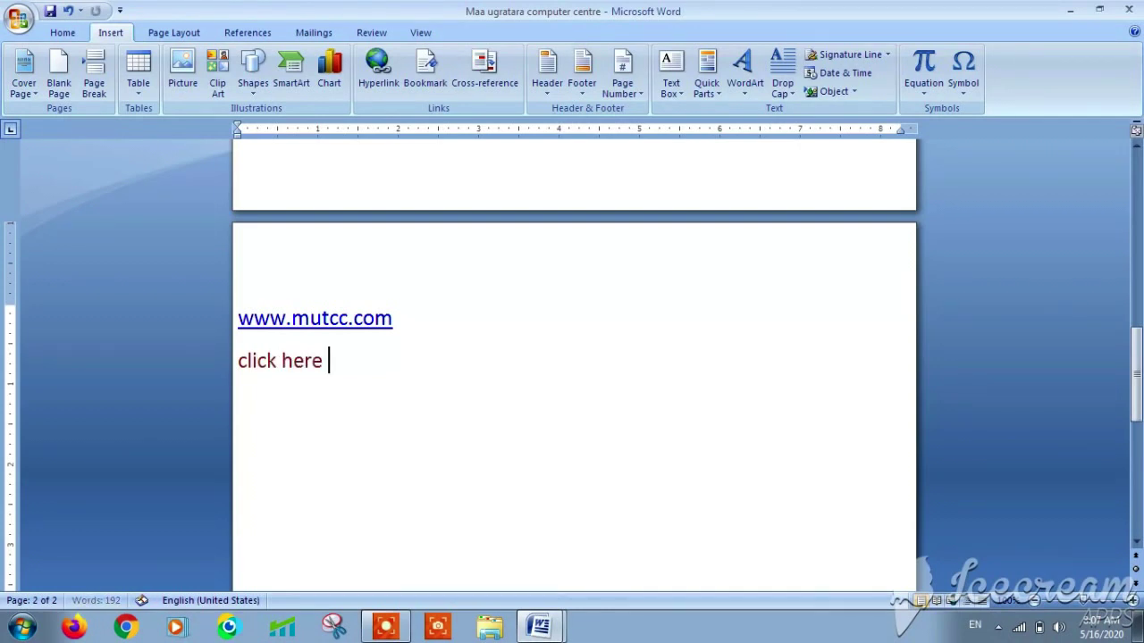
text(to e)
key(BackSpace)
text(dw)
key(BackSpace)
text(ow)
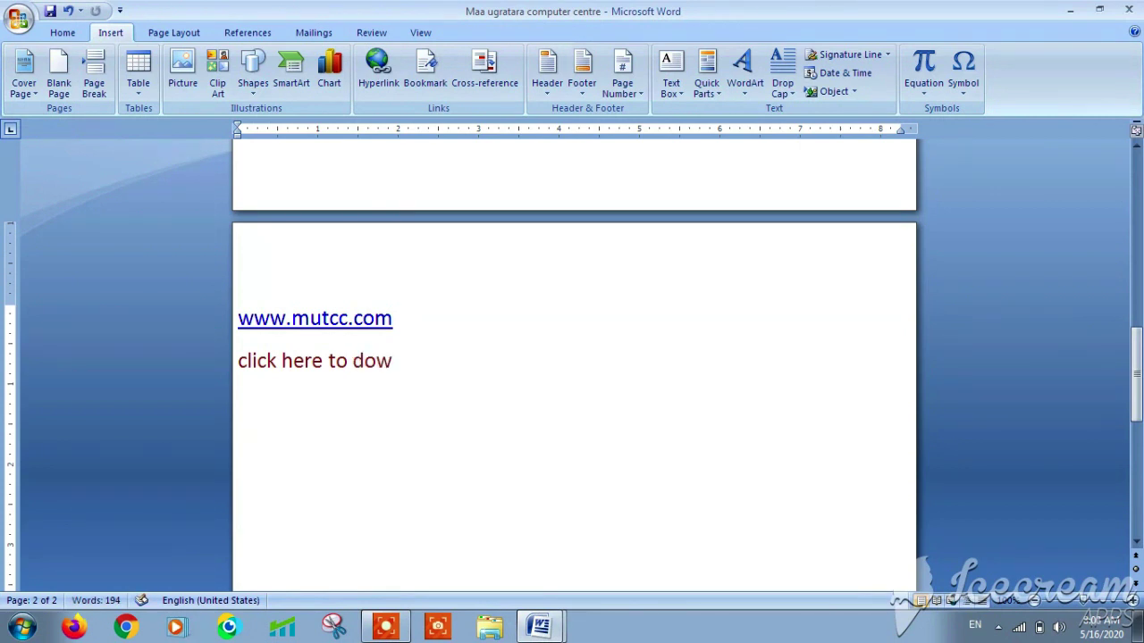
text(nload)
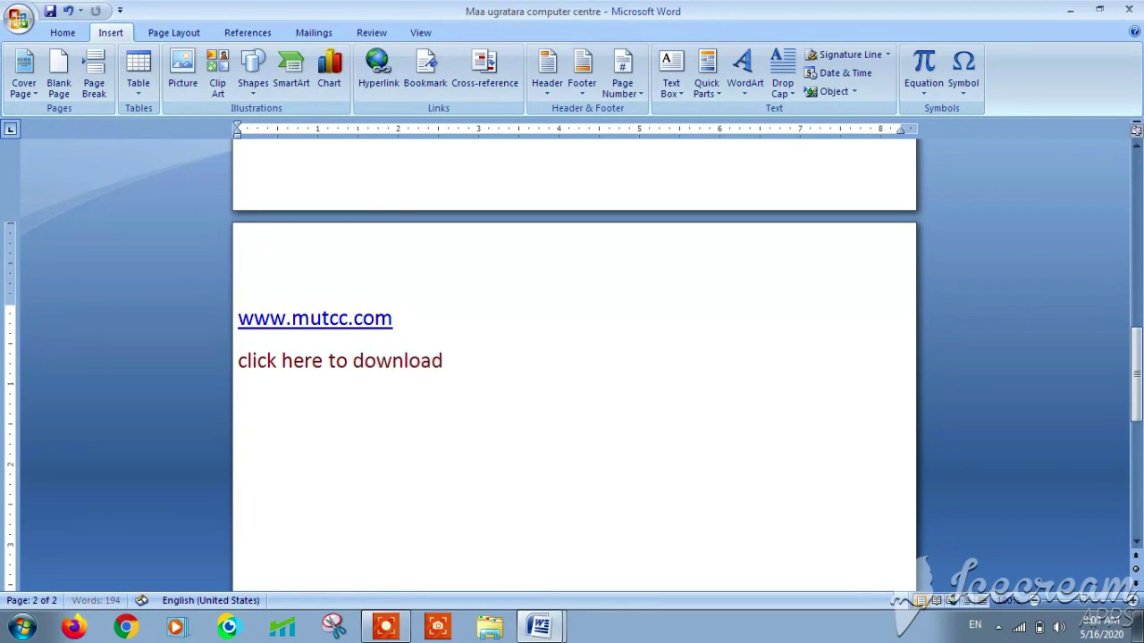
text( this fi)
text(le)
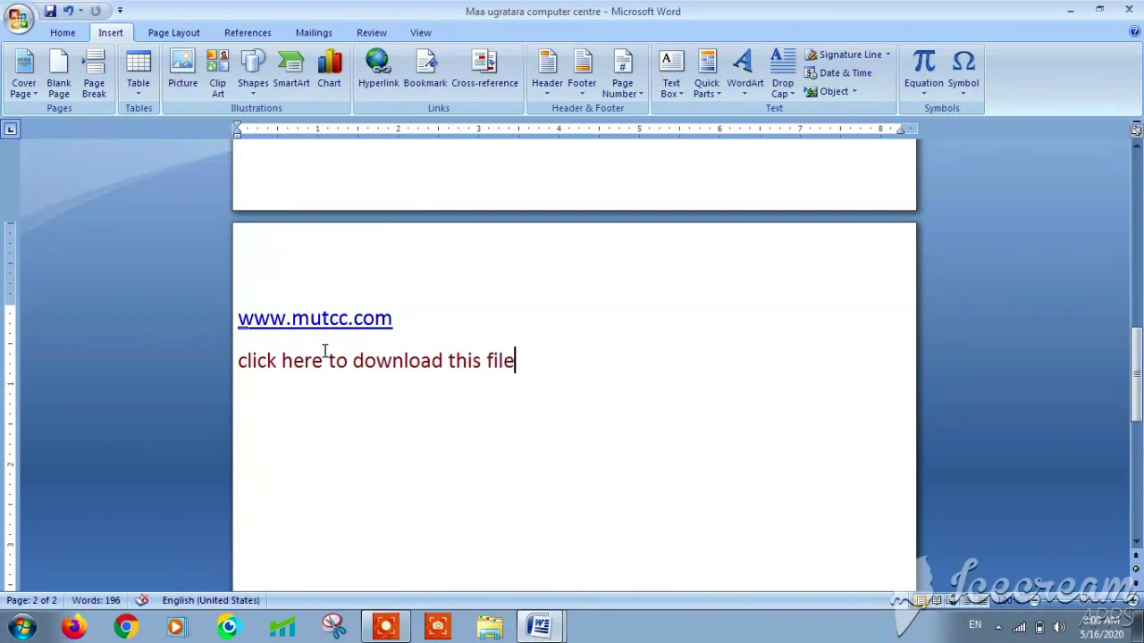
right_click(326, 320)
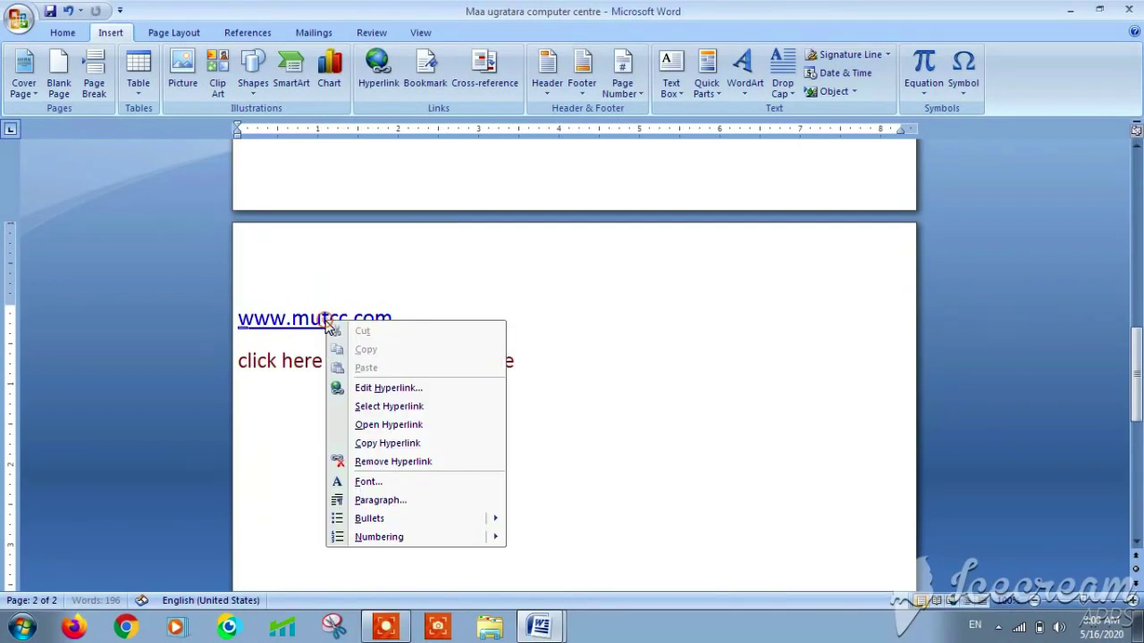
click(394, 461)
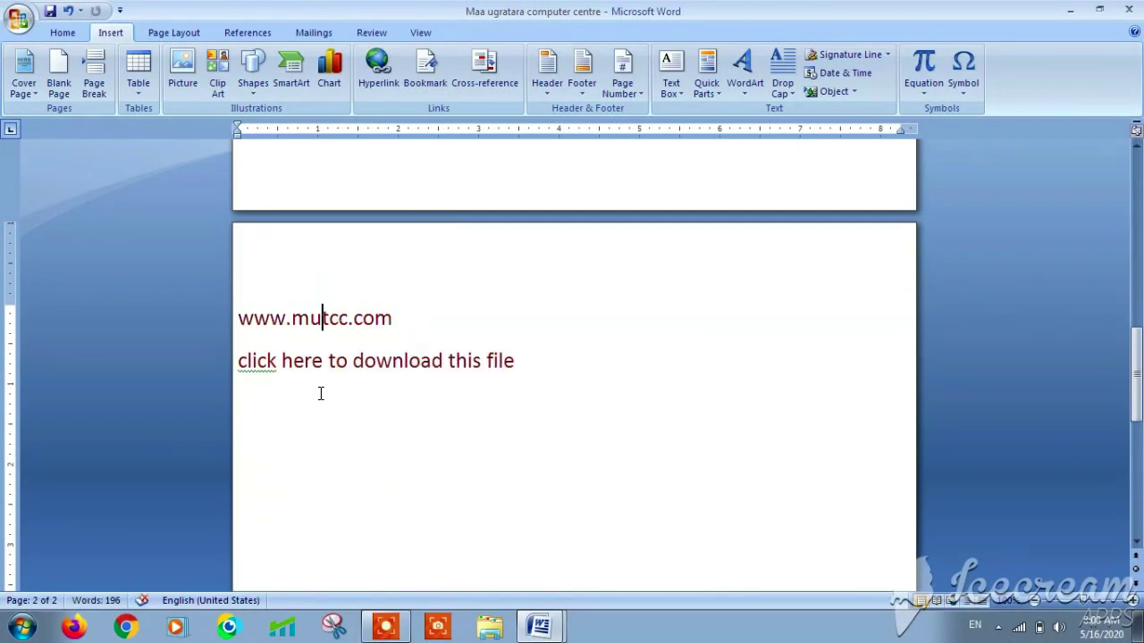
drag(322, 362, 256, 362)
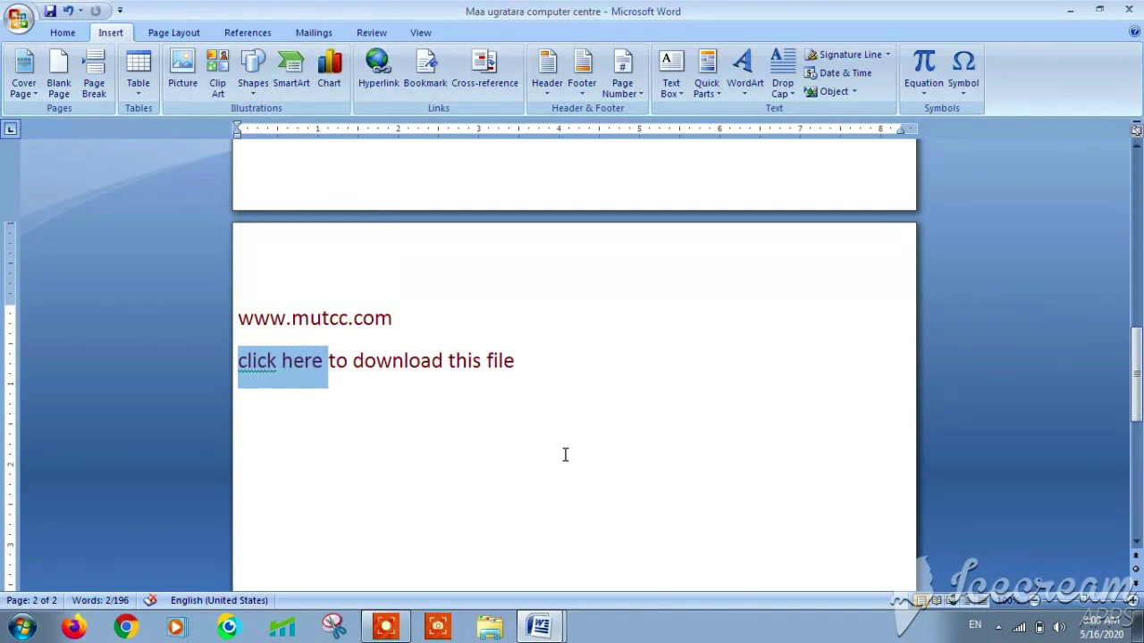
key(ctrl+k)
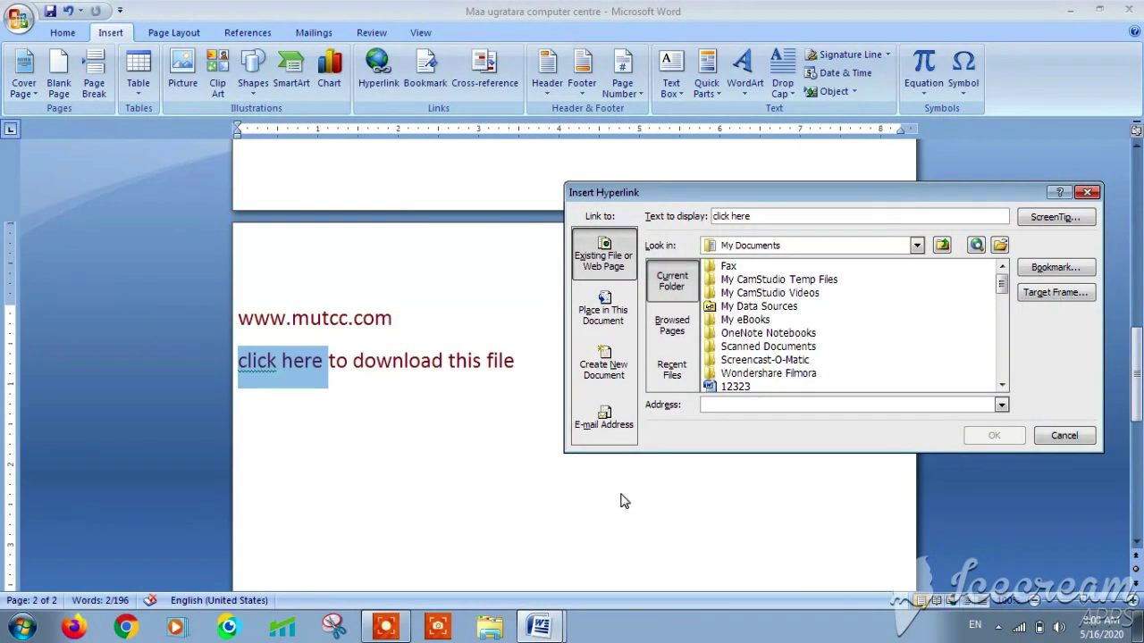
drag(1002, 284, 1002, 299)
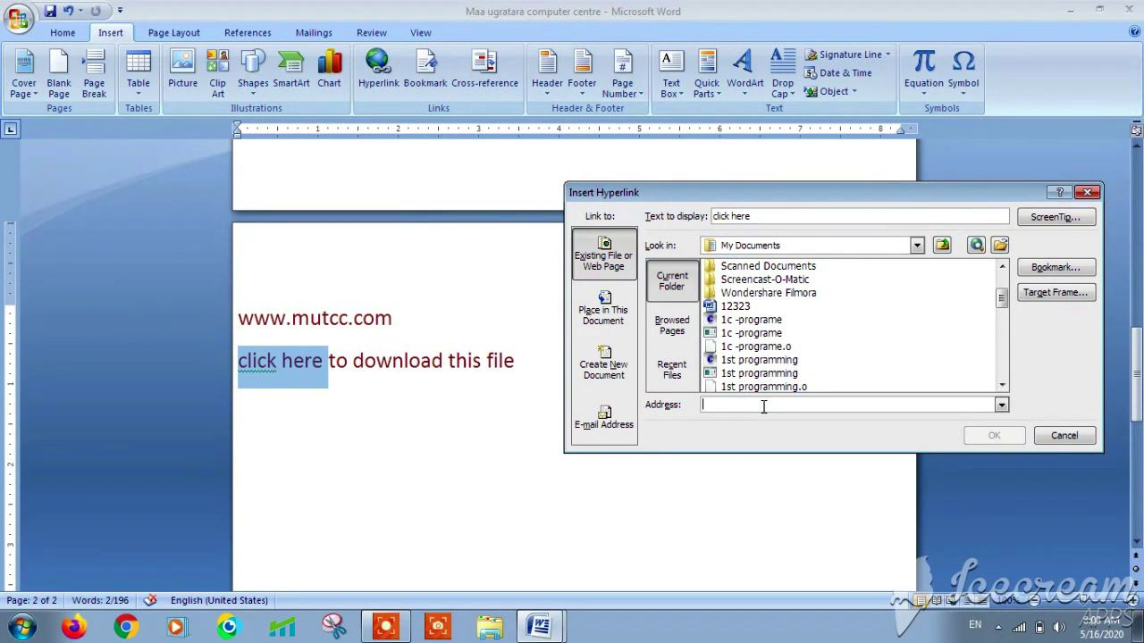
text(www)
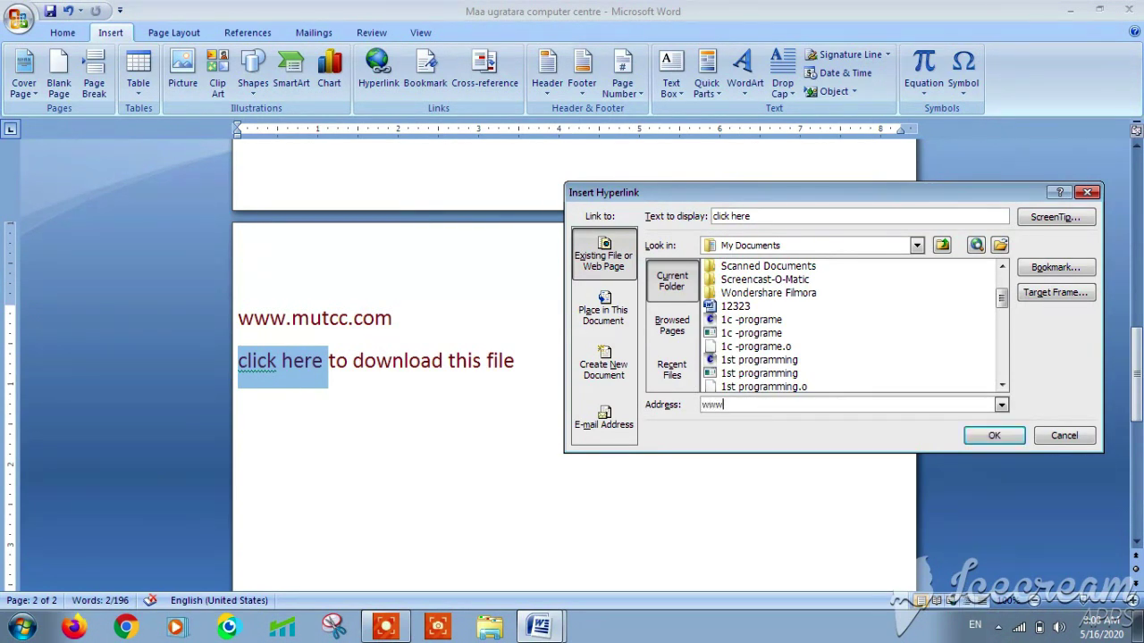
text(.mutccsd.com)
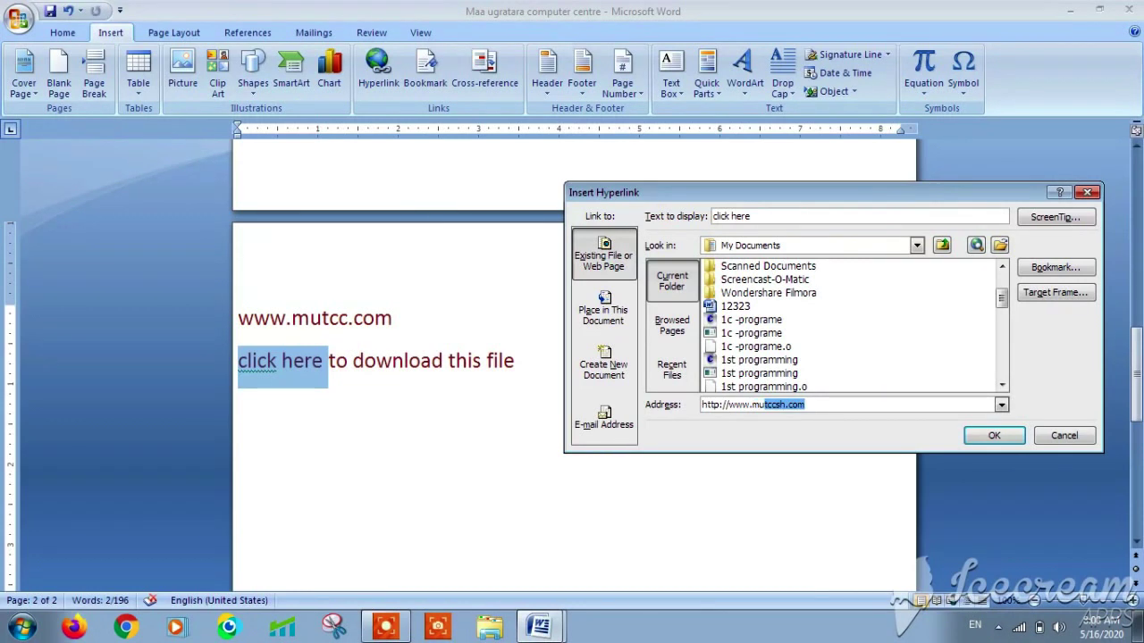
click(783, 404)
key(BackSpace)
key(BackSpace)
click(992, 436)
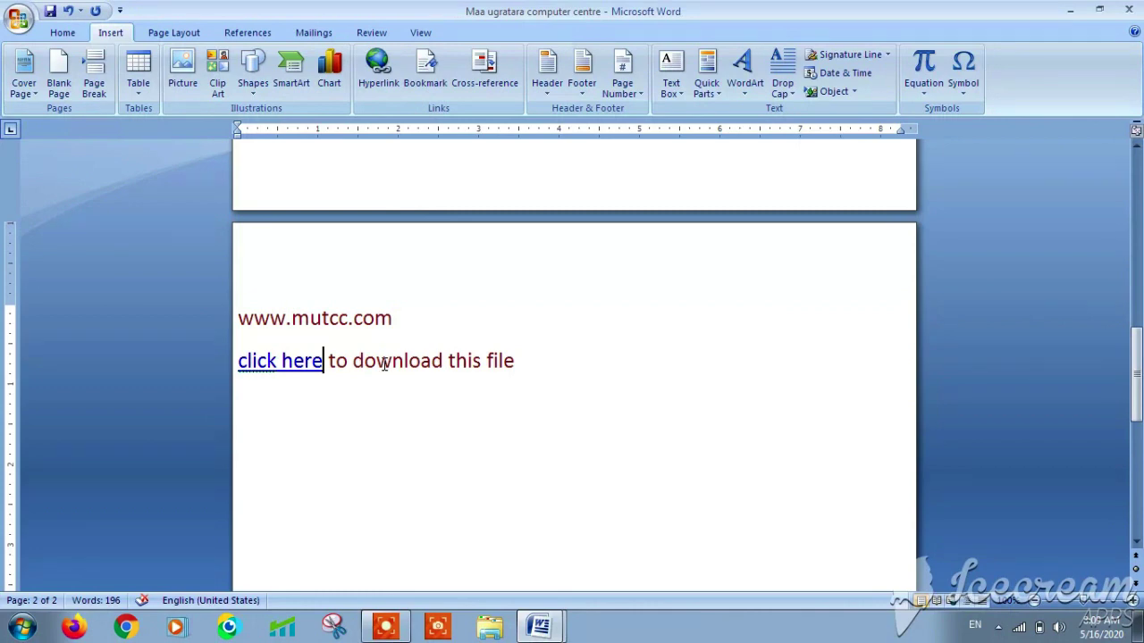
Scroll back to the top of the document and place the caret after the first paragraph.
scroll(1026, 383, up, 3)
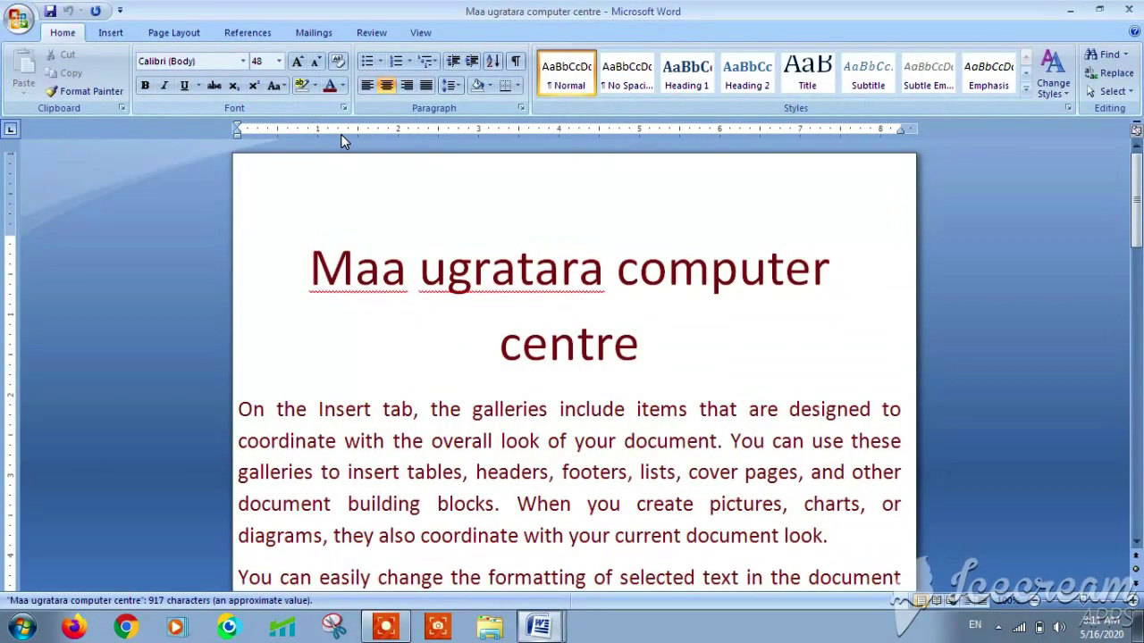
drag(1135, 196, 1135, 189)
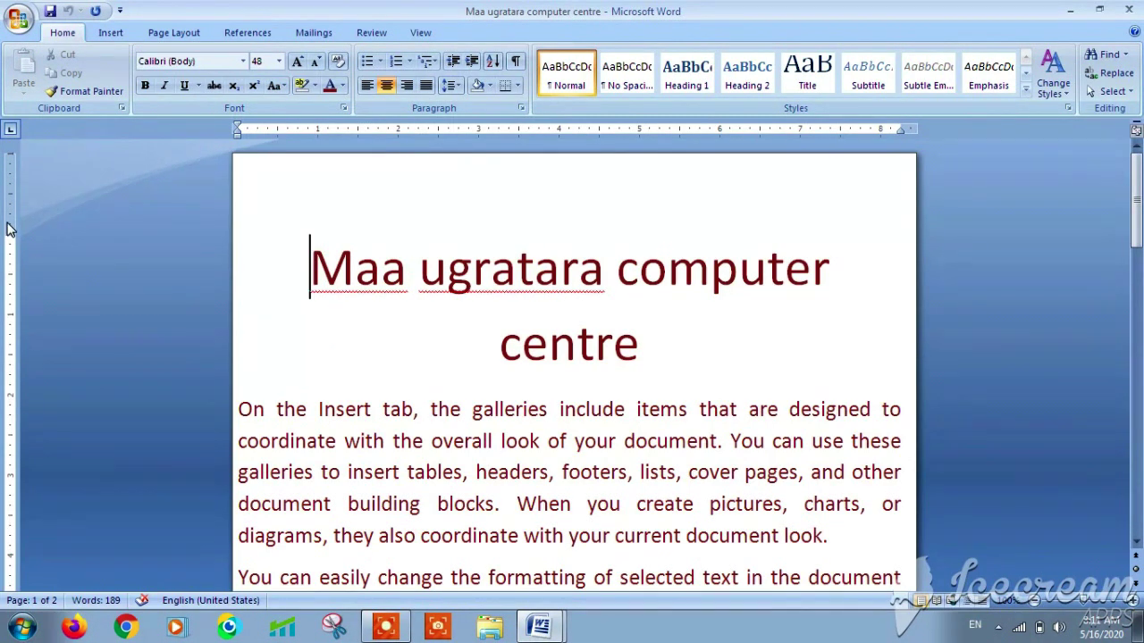
drag(11, 233, 11, 173)
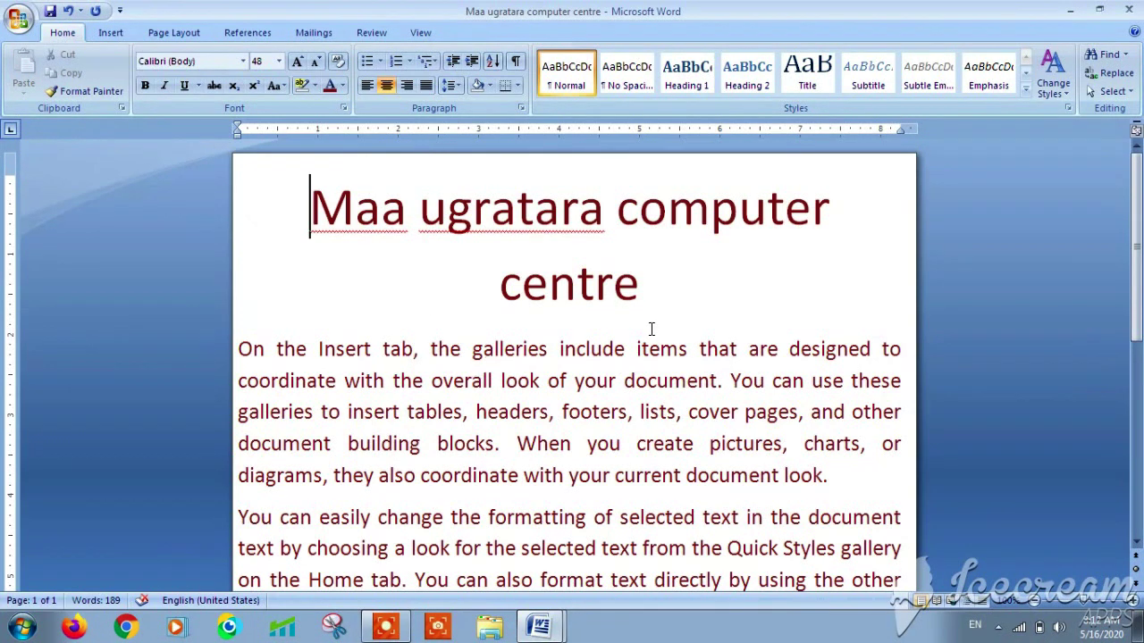
click(829, 475)
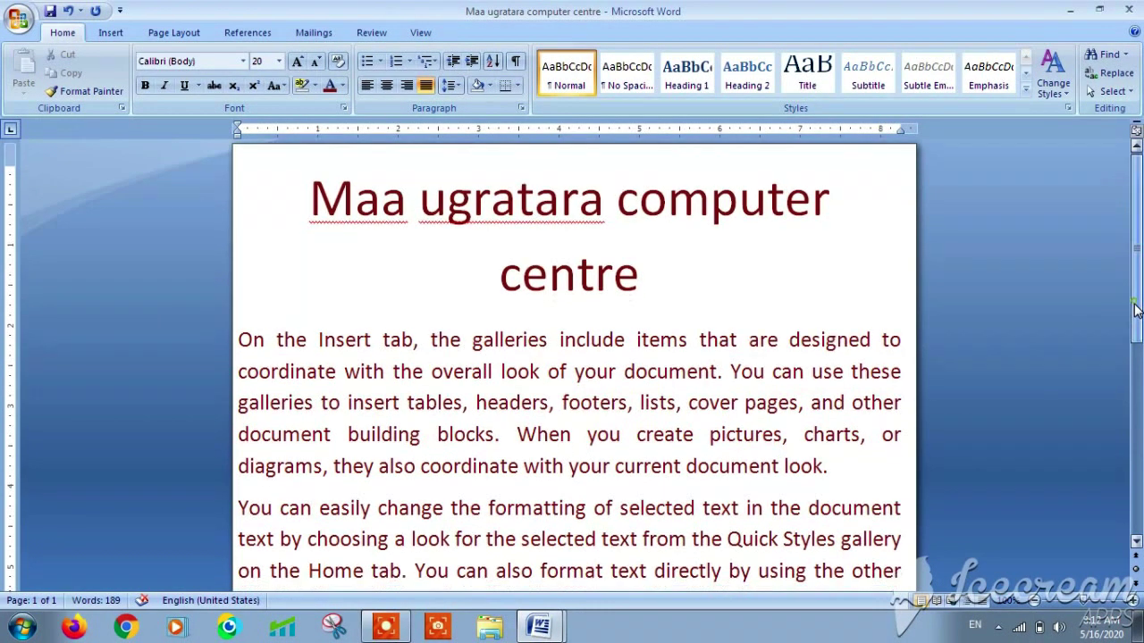
drag(1137, 259, 1136, 300)
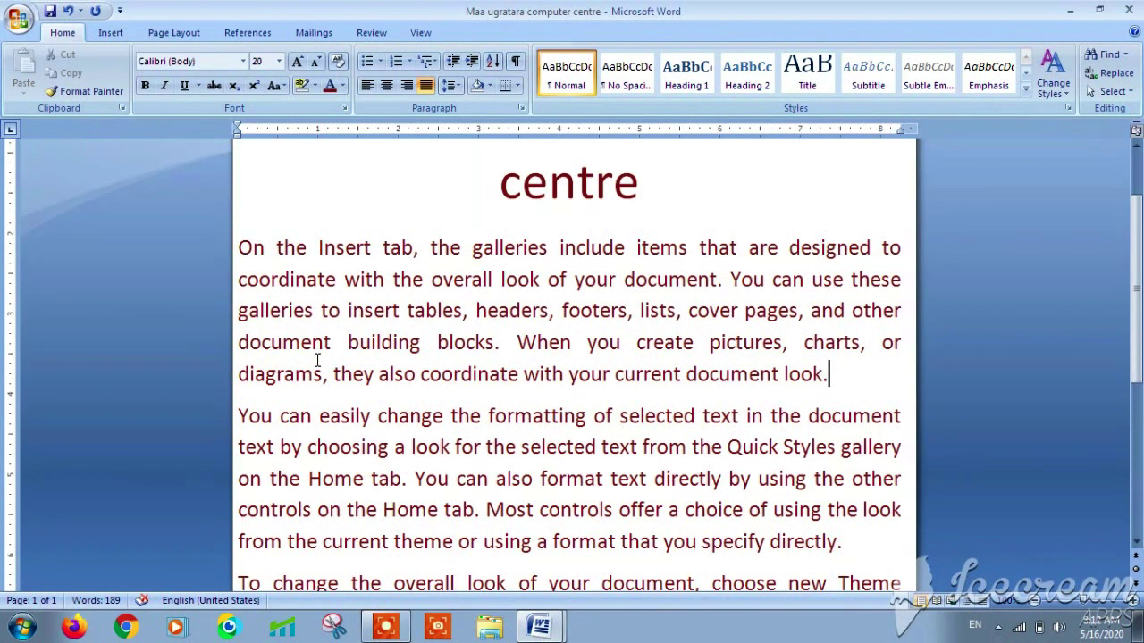
Add a bookmark named mutcc at the start of the 'To change the overall look' paragraph.
click(240, 415)
key(alt+n)
scroll(801, 413, up, 1)
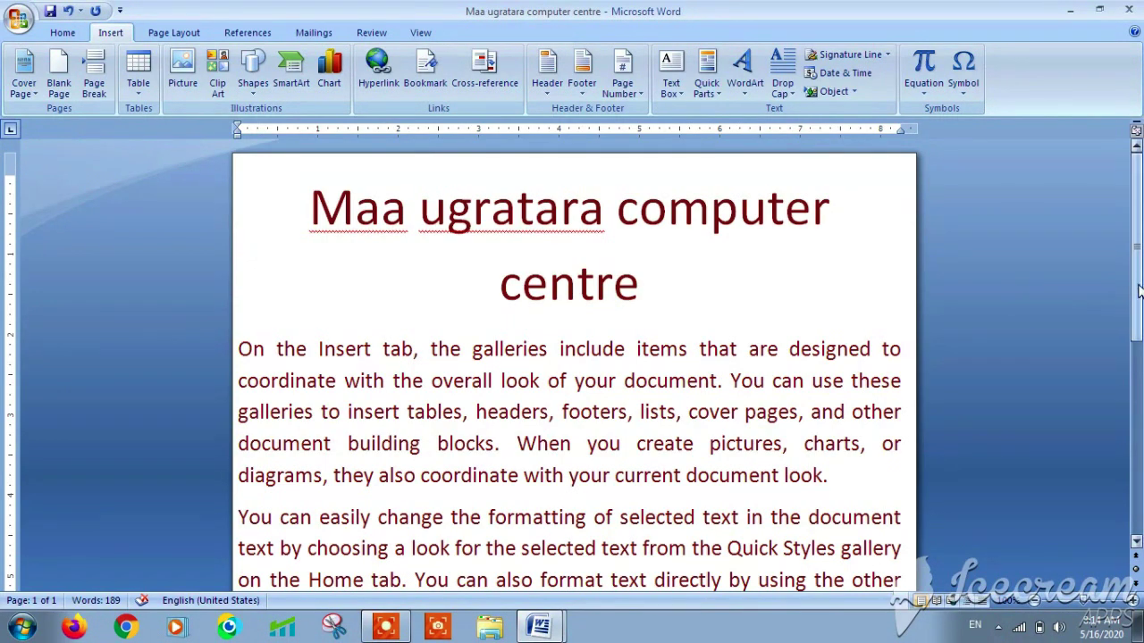
scroll(673, 433, down, 1)
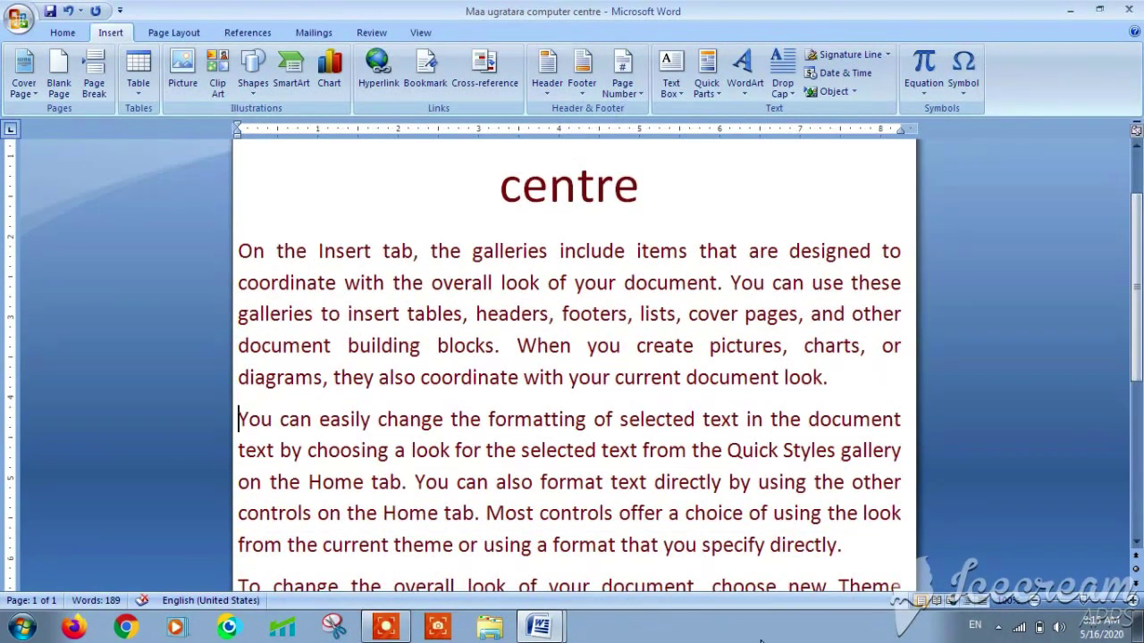
scroll(1142, 365, down, 1)
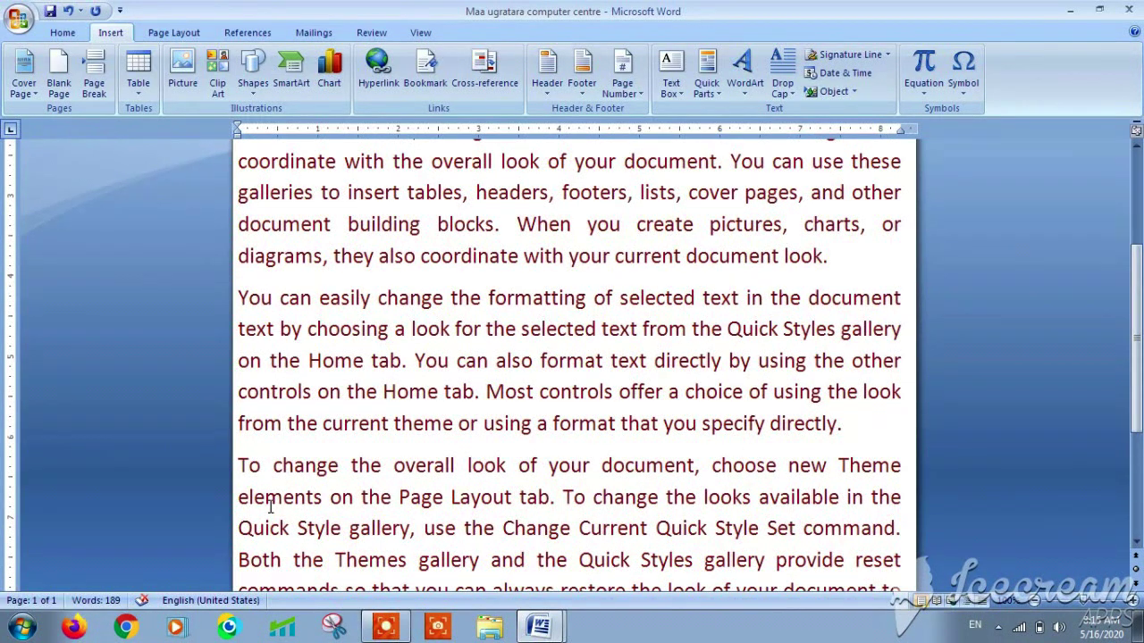
click(241, 465)
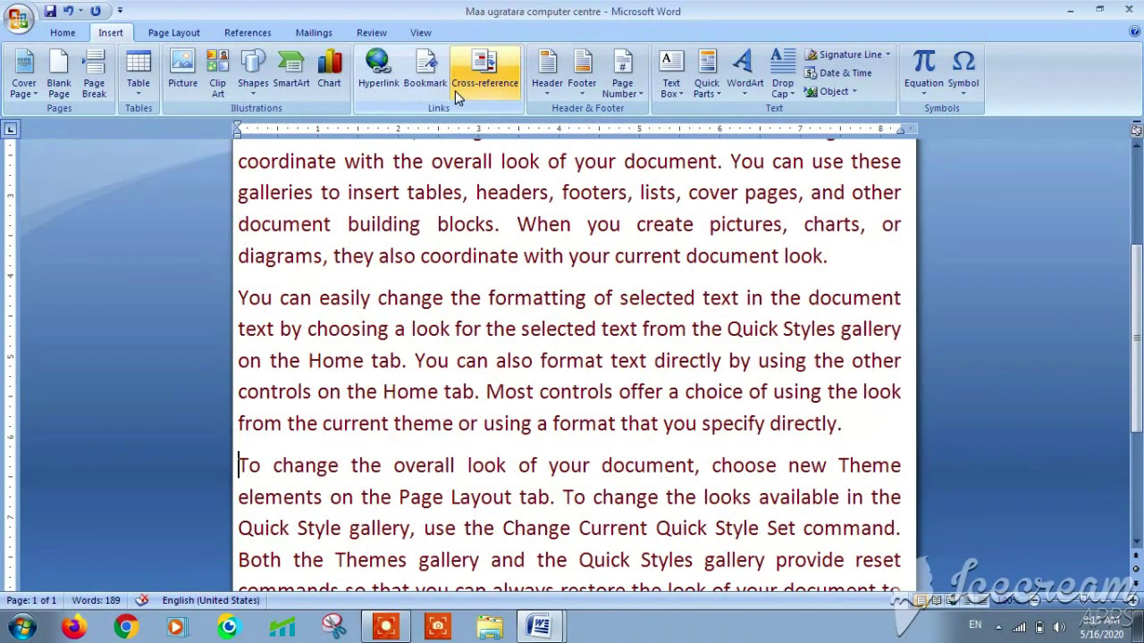
click(425, 73)
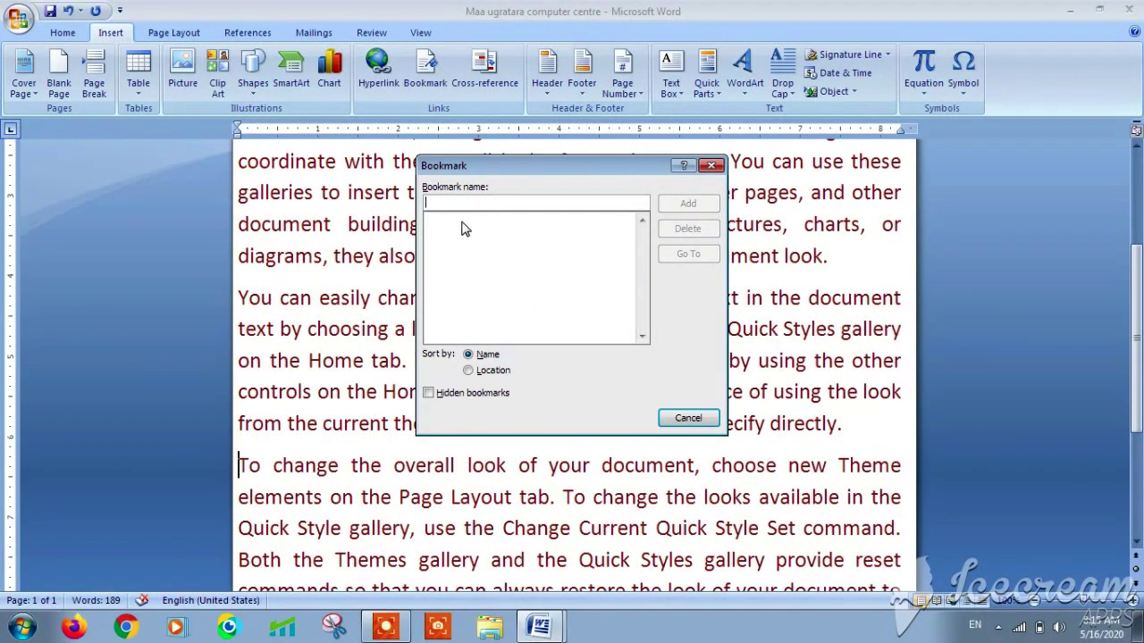
text(mutcc)
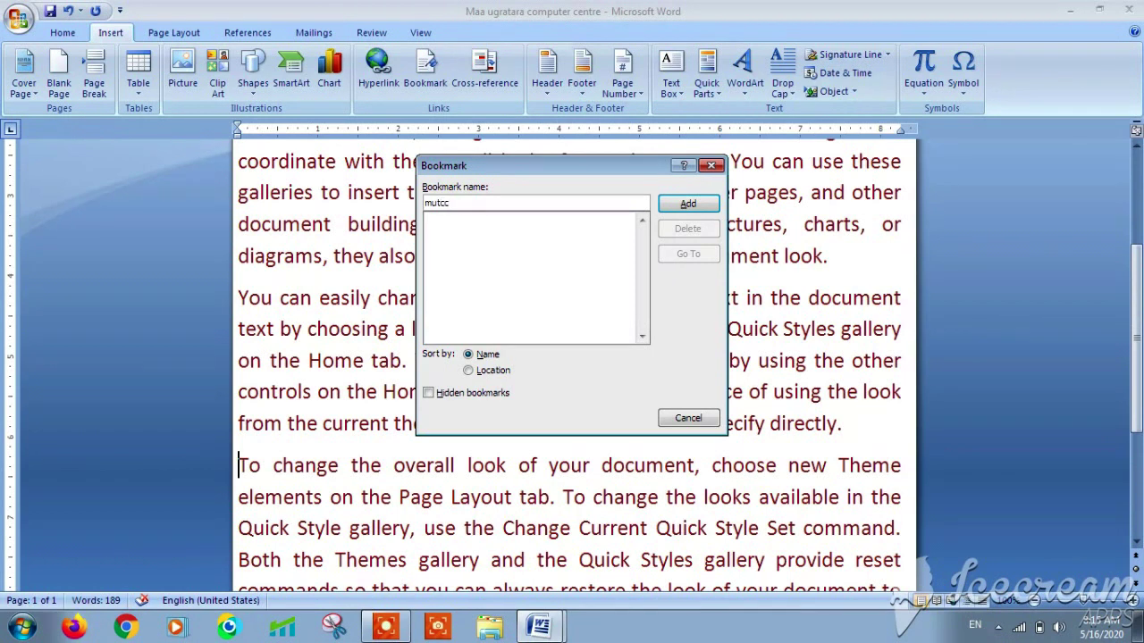
click(688, 206)
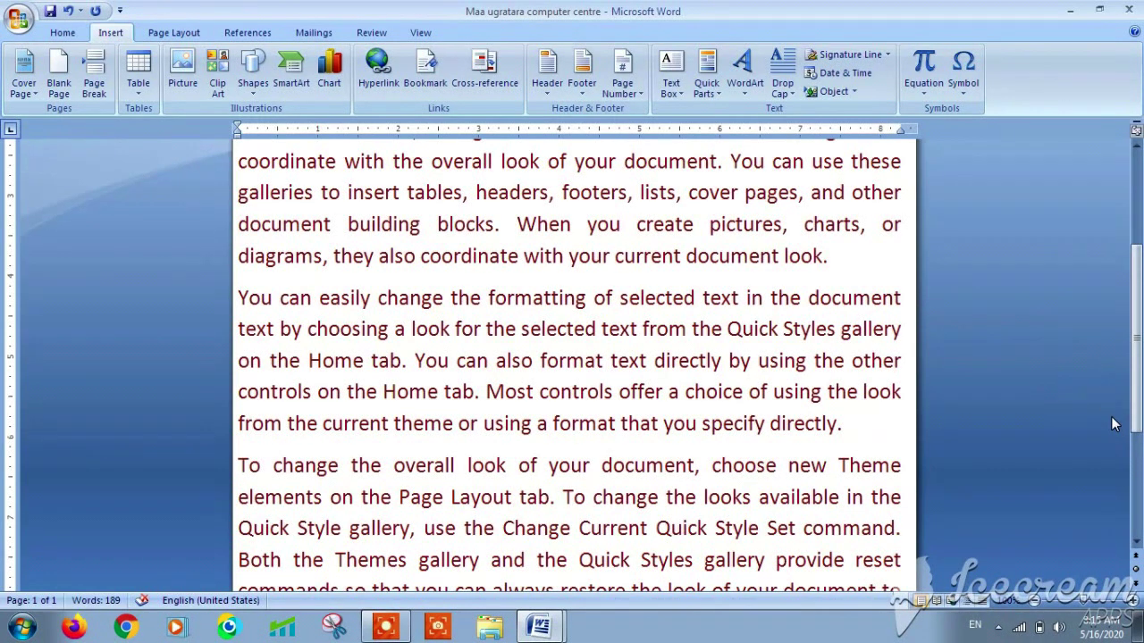
mouse_move(1133, 425)
mouse_down()
mouse_move(1135, 396)
mouse_move(1078, 332)
mouse_up()
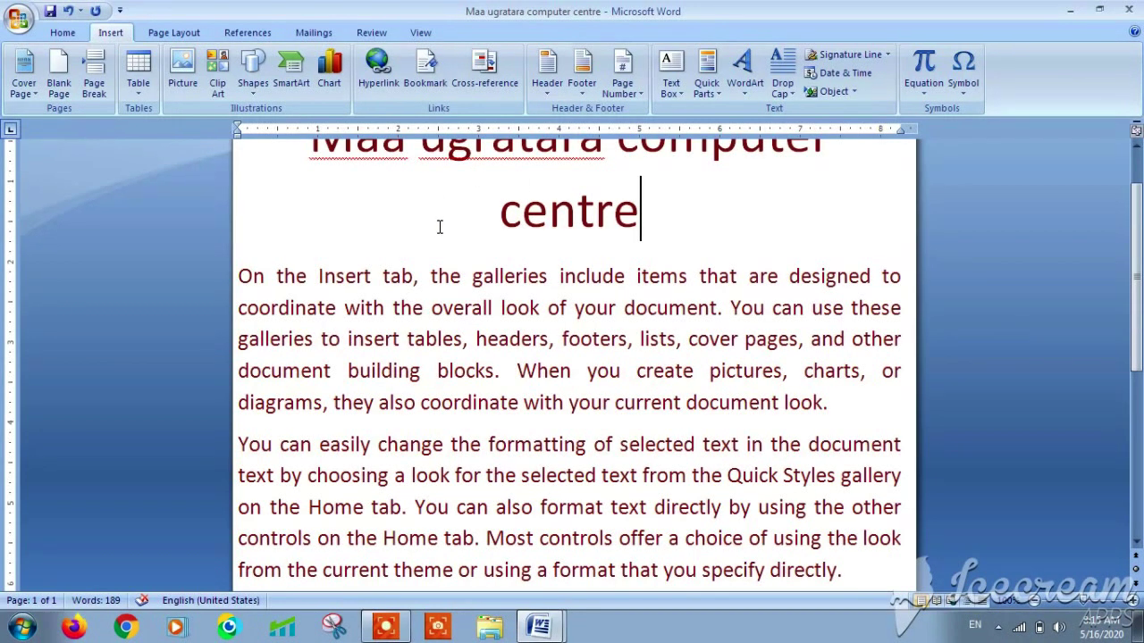
Jump to the mutcc bookmark from the Bookmark dialog to confirm its location.
click(426, 70)
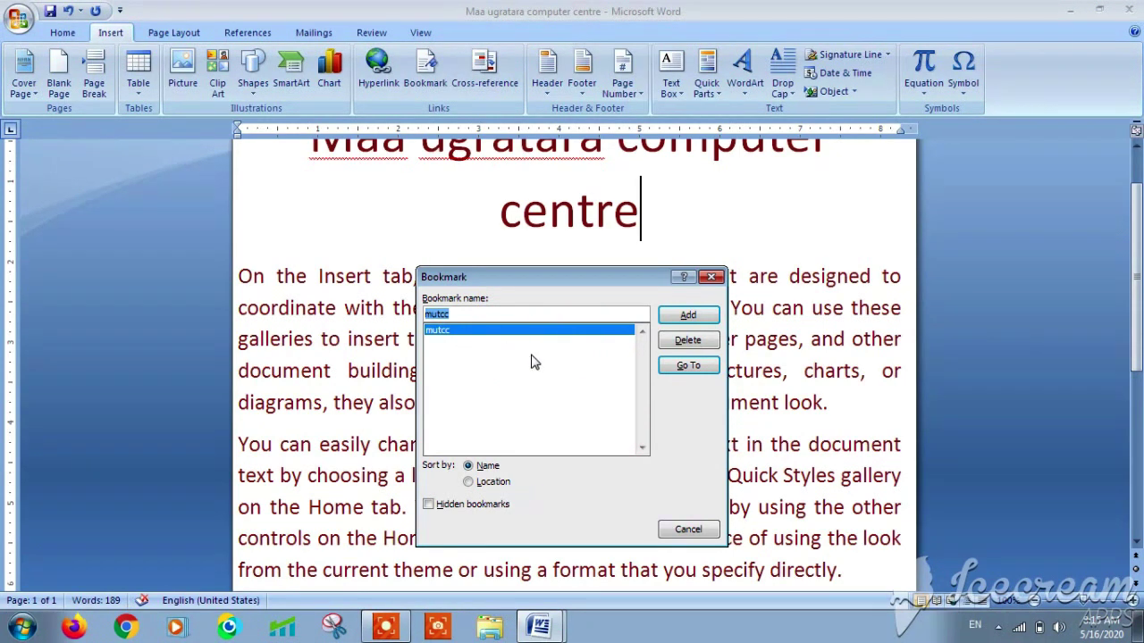
click(715, 373)
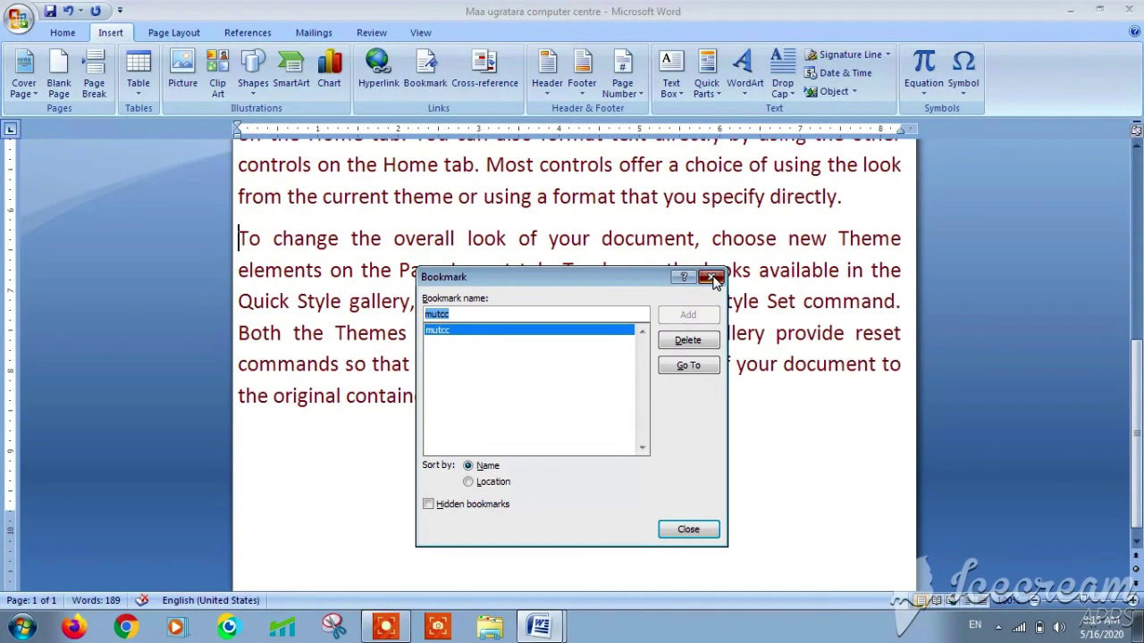
click(712, 279)
Select the first body paragraph of the document.
drag(1138, 469, 1138, 277)
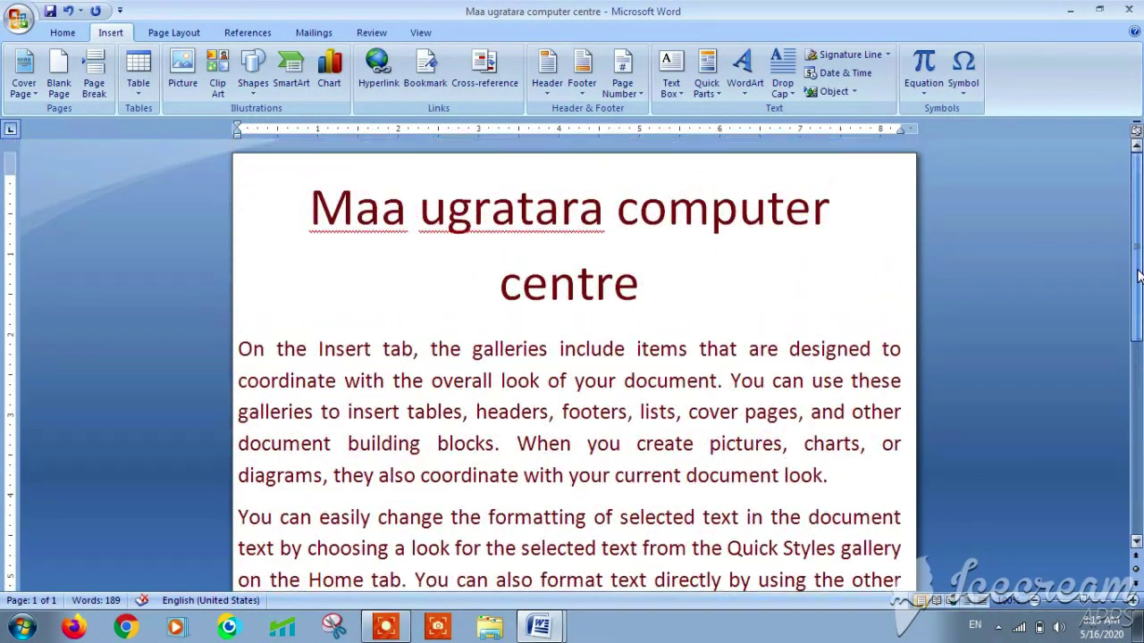
click(632, 323)
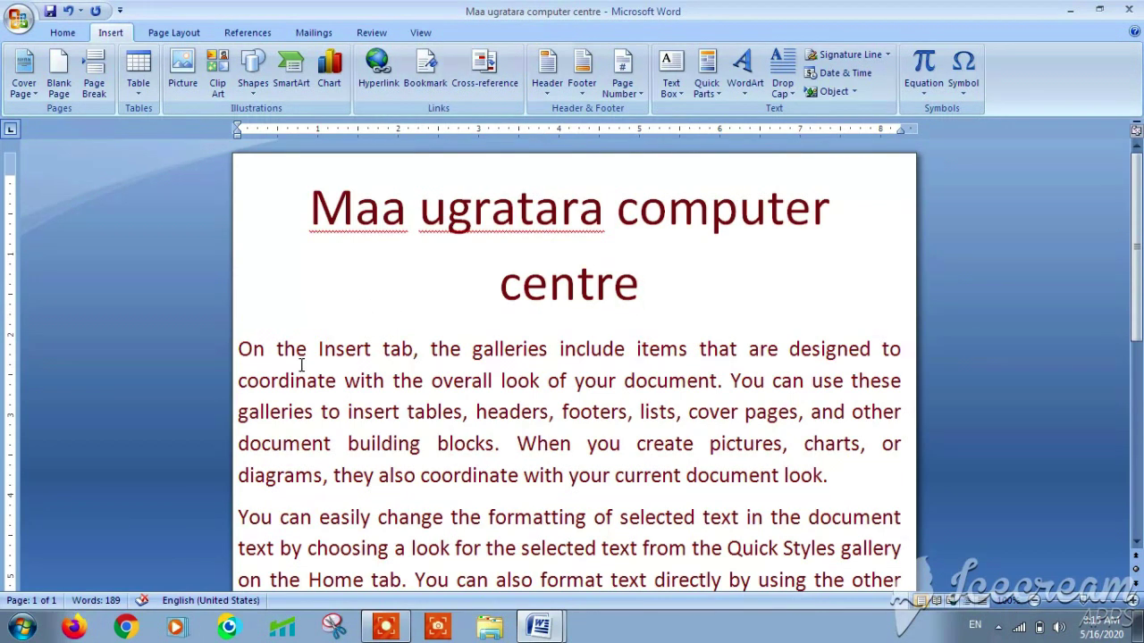
mouse_move(239, 348)
mouse_down()
mouse_move(784, 475)
mouse_move(832, 475)
mouse_up()
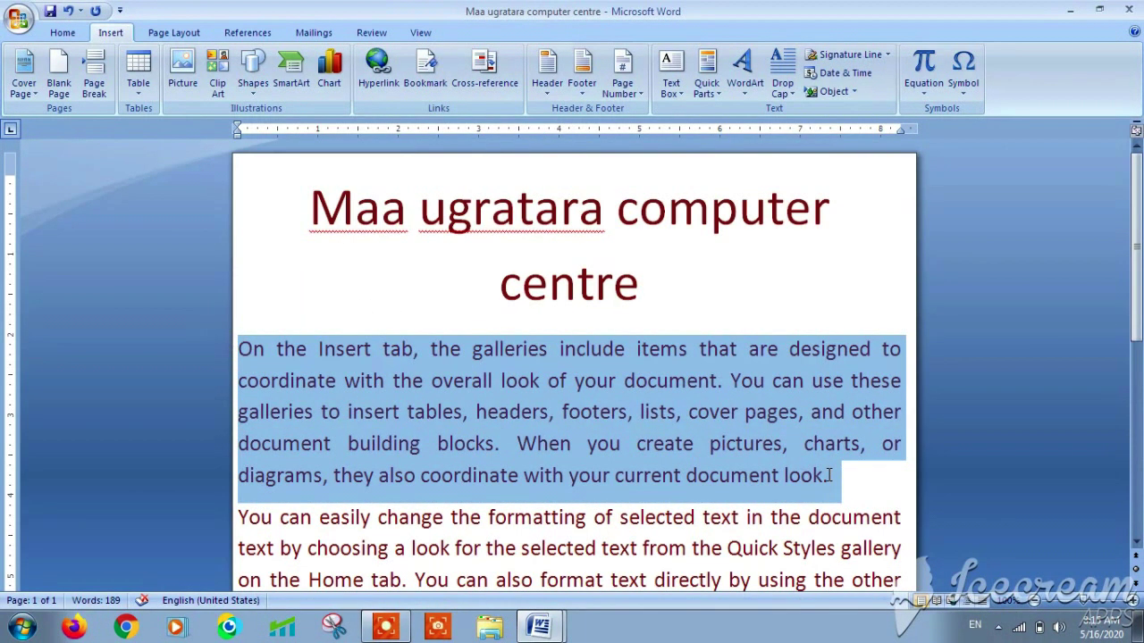
Bookmark the selected first paragraph as ram.
click(435, 79)
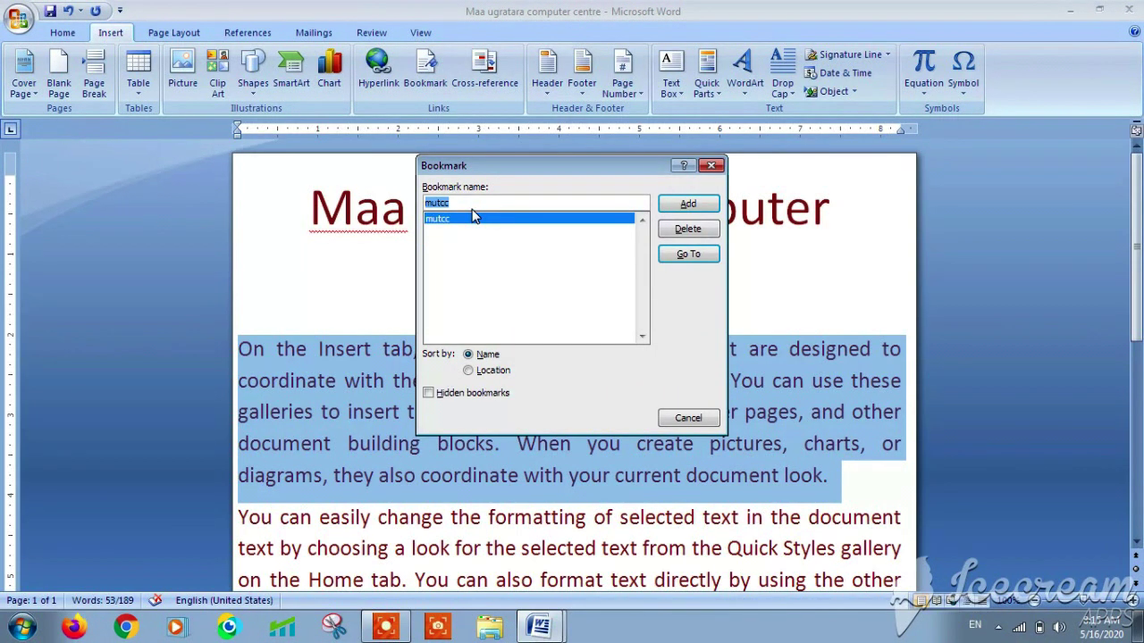
key(BackSpace)
text(ram)
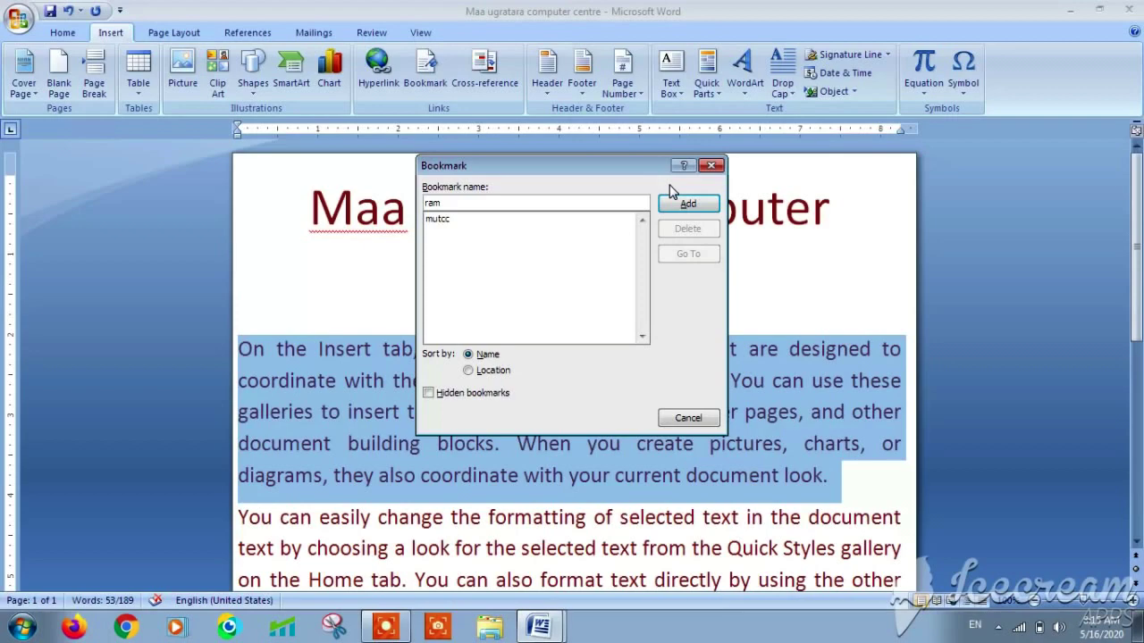
click(676, 200)
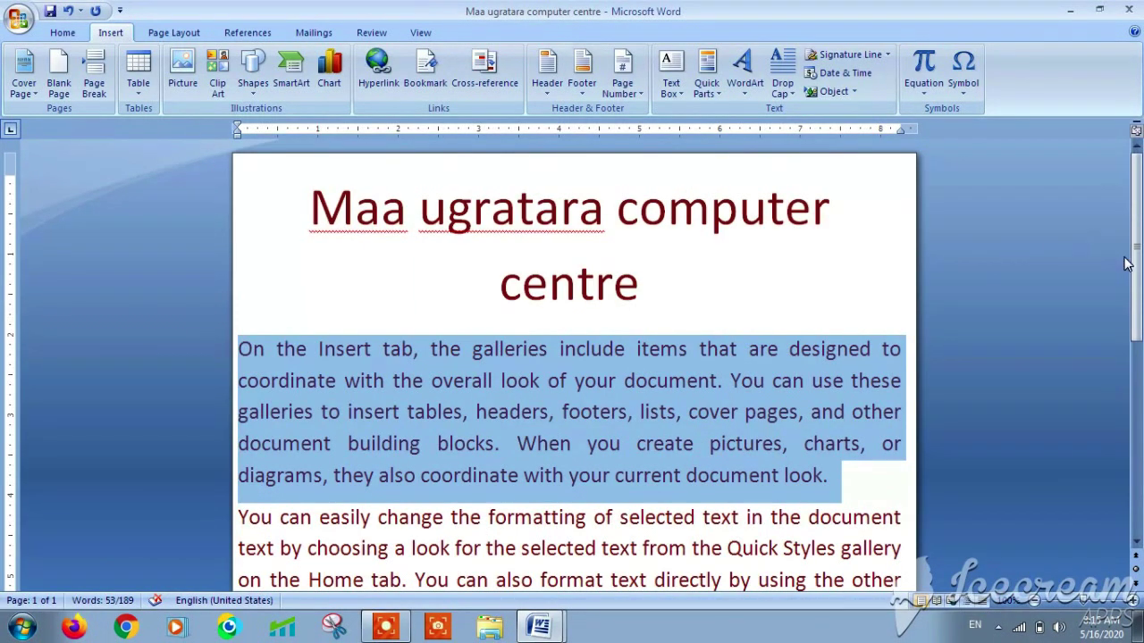
Select the paragraph beginning 'You can easily change' and bookmark it as sk.
drag(1136, 270, 1136, 379)
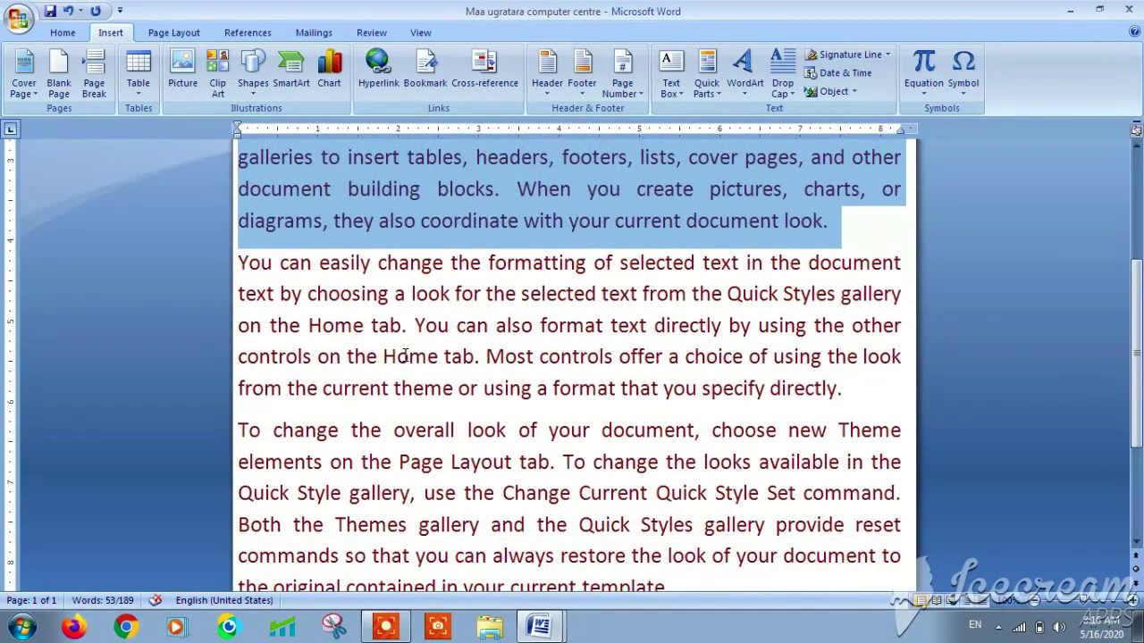
drag(235, 262, 845, 394)
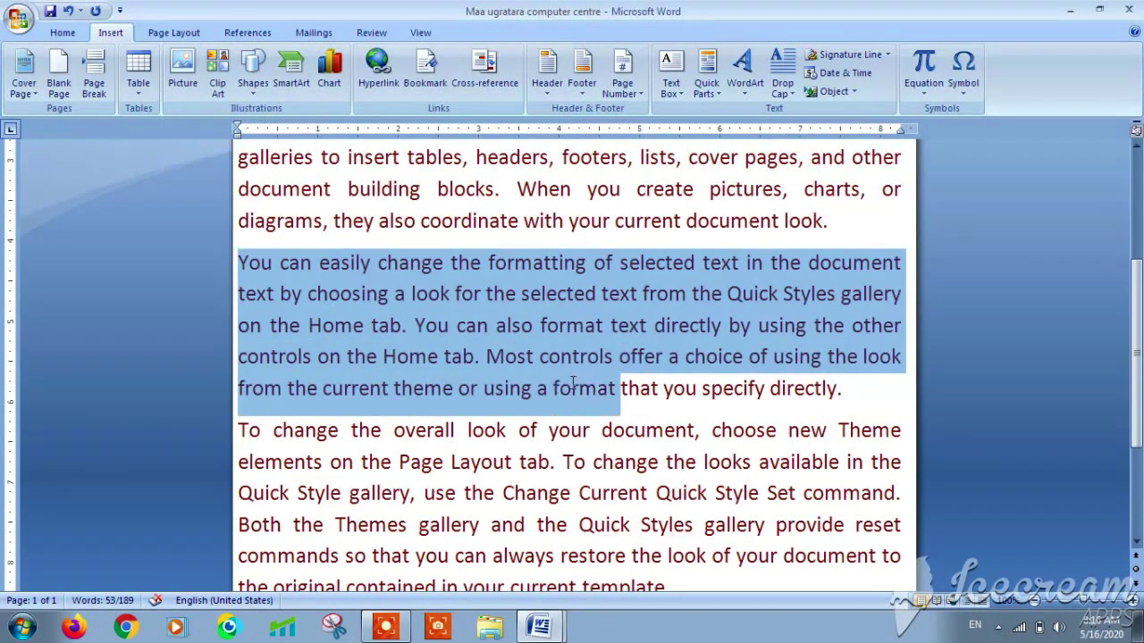
click(425, 67)
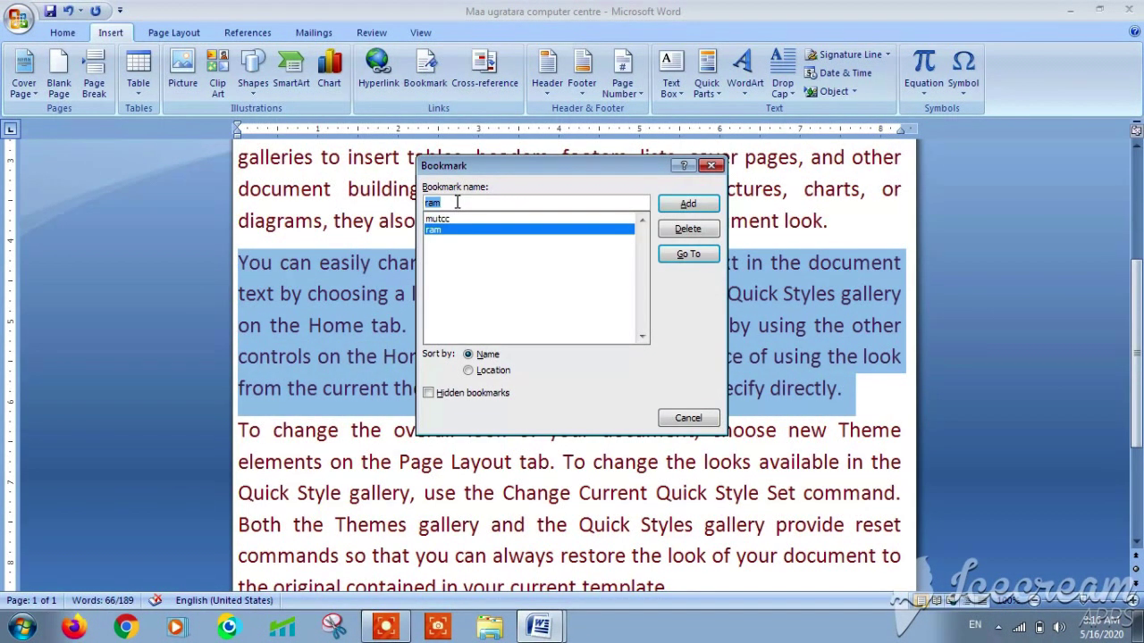
key(BackSpace)
text(sk)
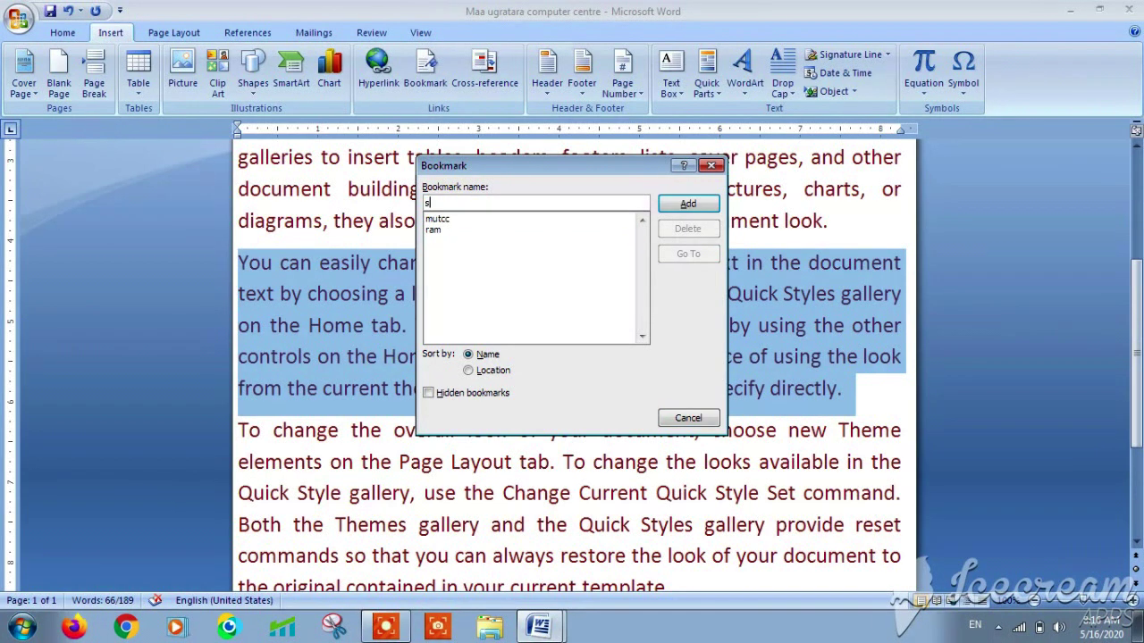
click(687, 204)
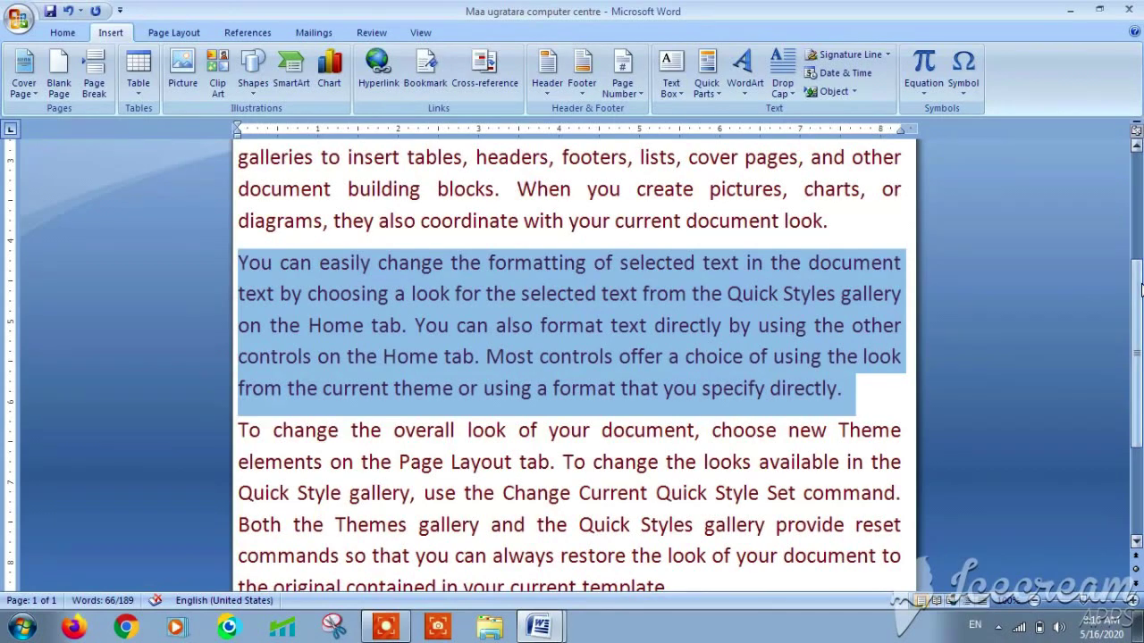
Select the last paragraph beginning 'To change' and bookmark it as nk.
drag(1140, 293, 1139, 386)
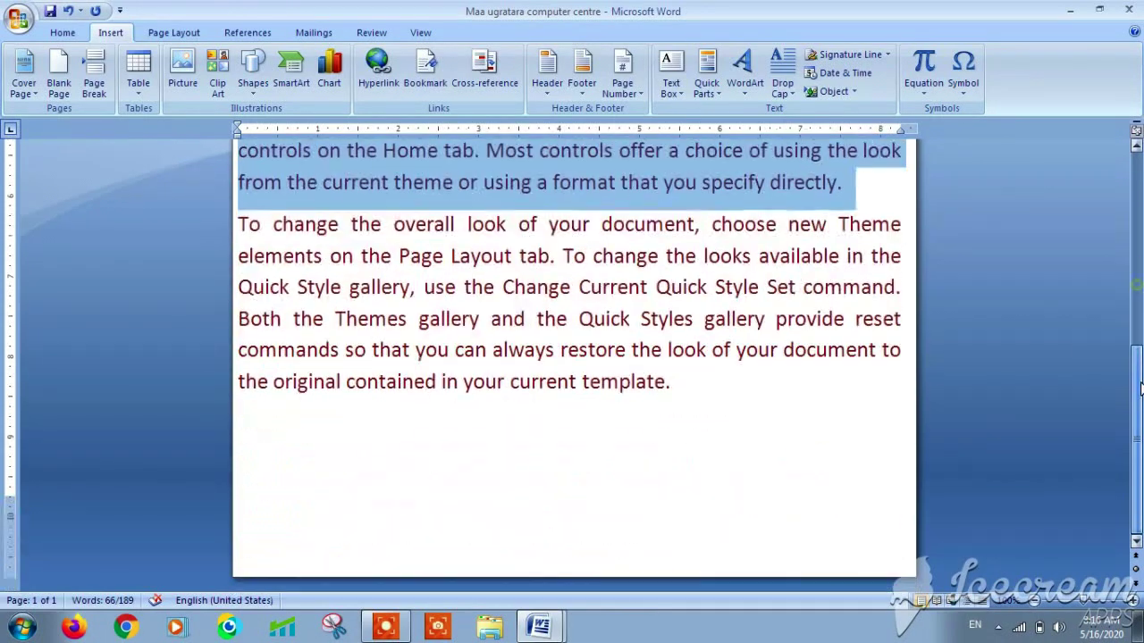
click(239, 225)
drag(242, 225, 694, 390)
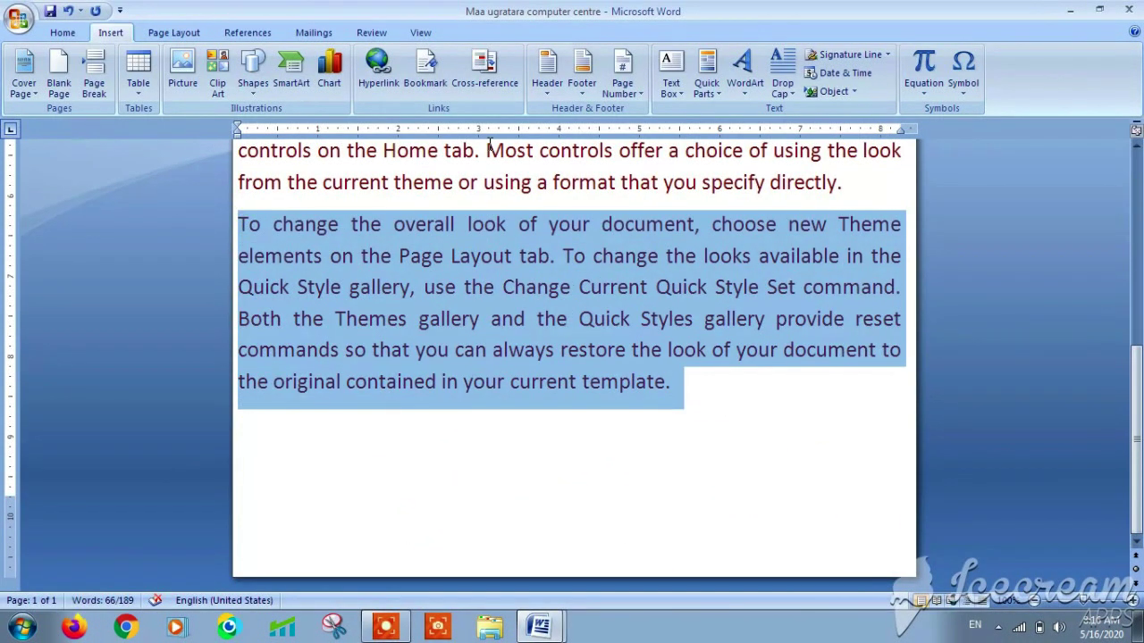
click(425, 86)
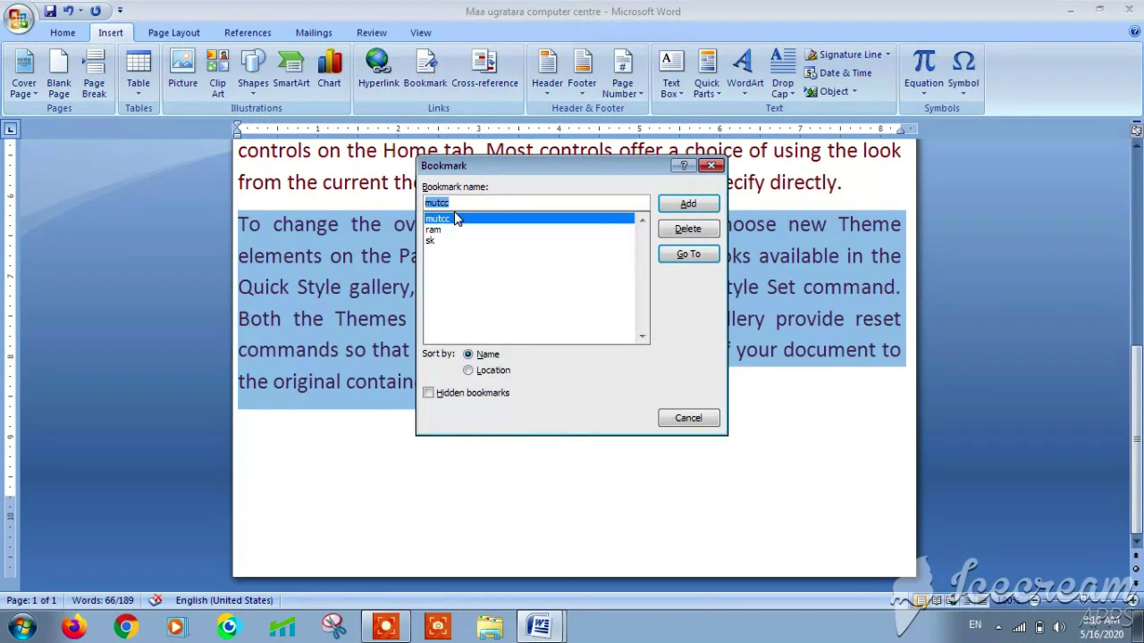
key(BackSpace)
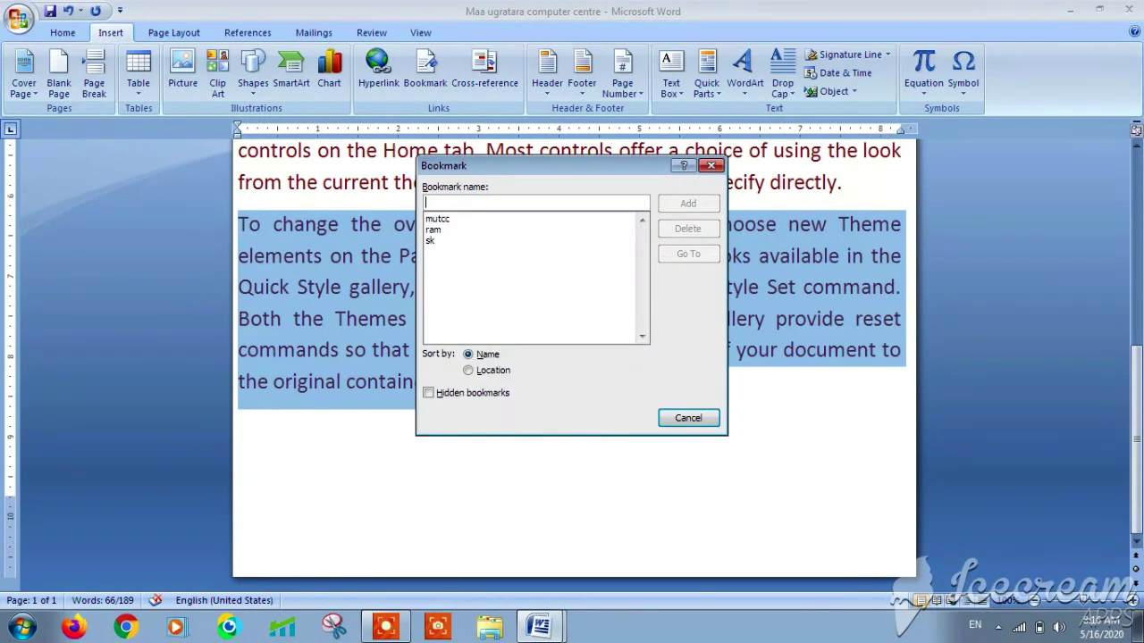
text(nk)
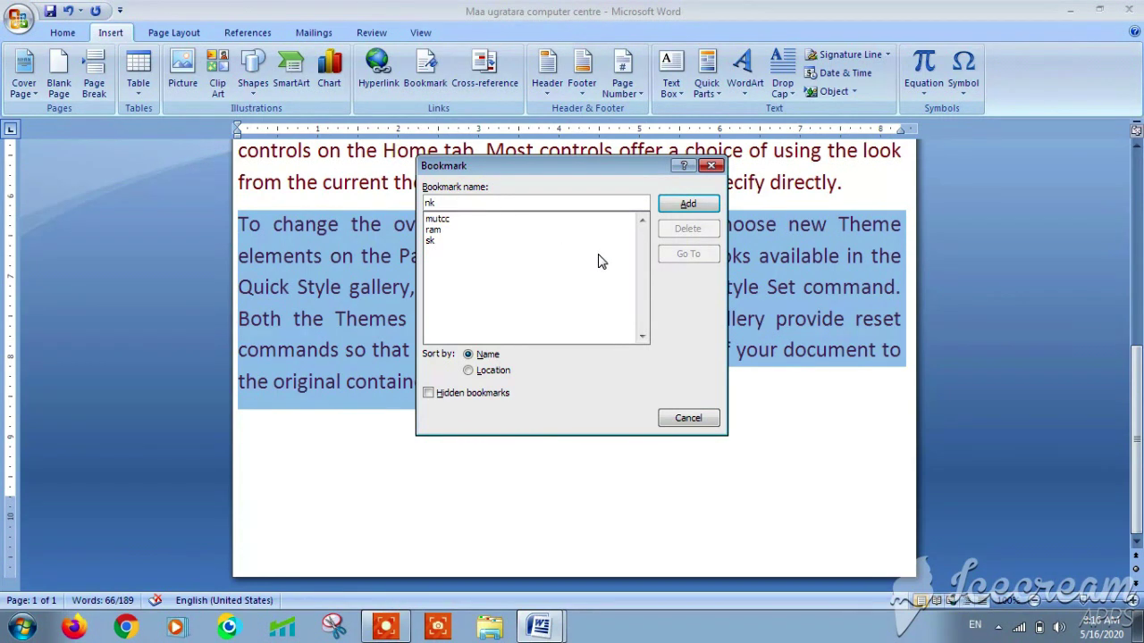
click(697, 202)
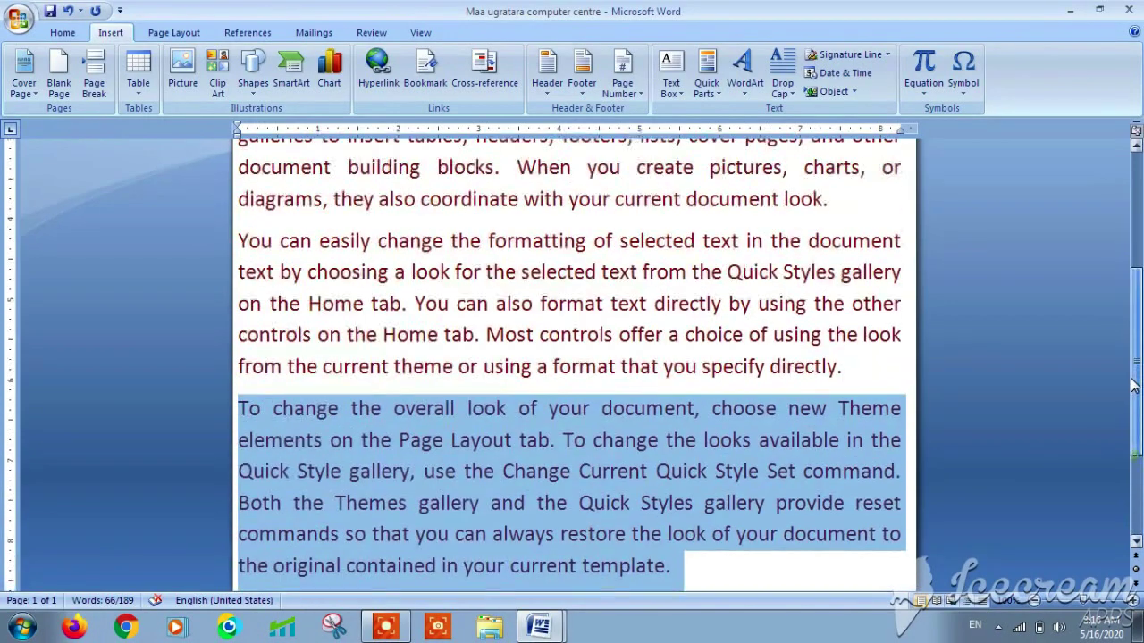
Go to the ram, sk and nk bookmarks in turn, then close the Bookmark dialog.
scroll(806, 313, up, 5)
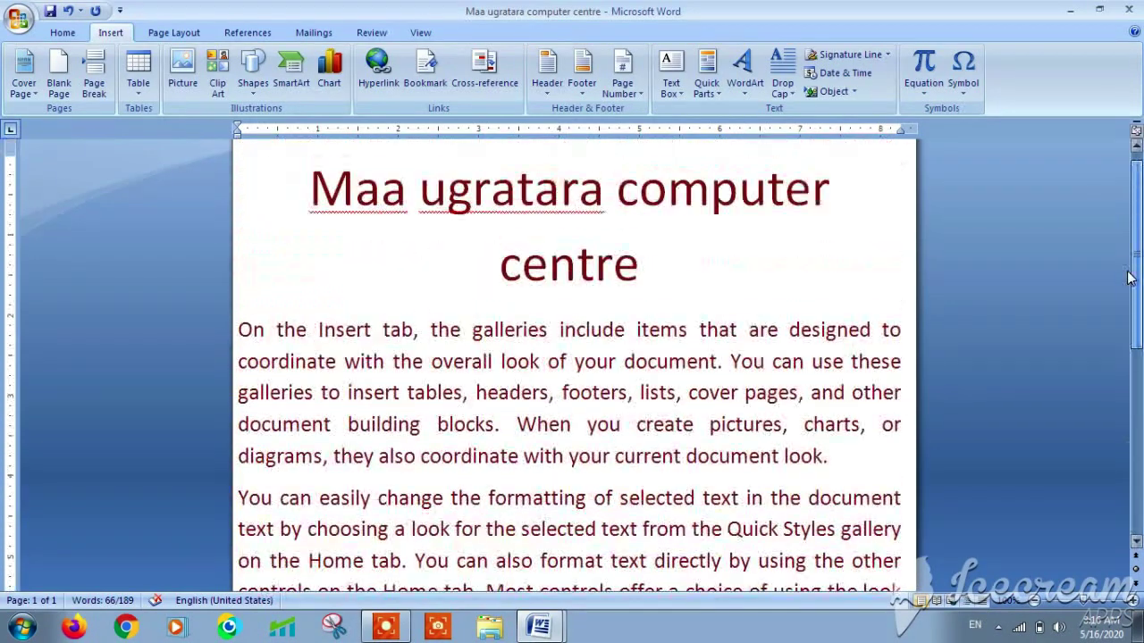
click(651, 267)
click(423, 62)
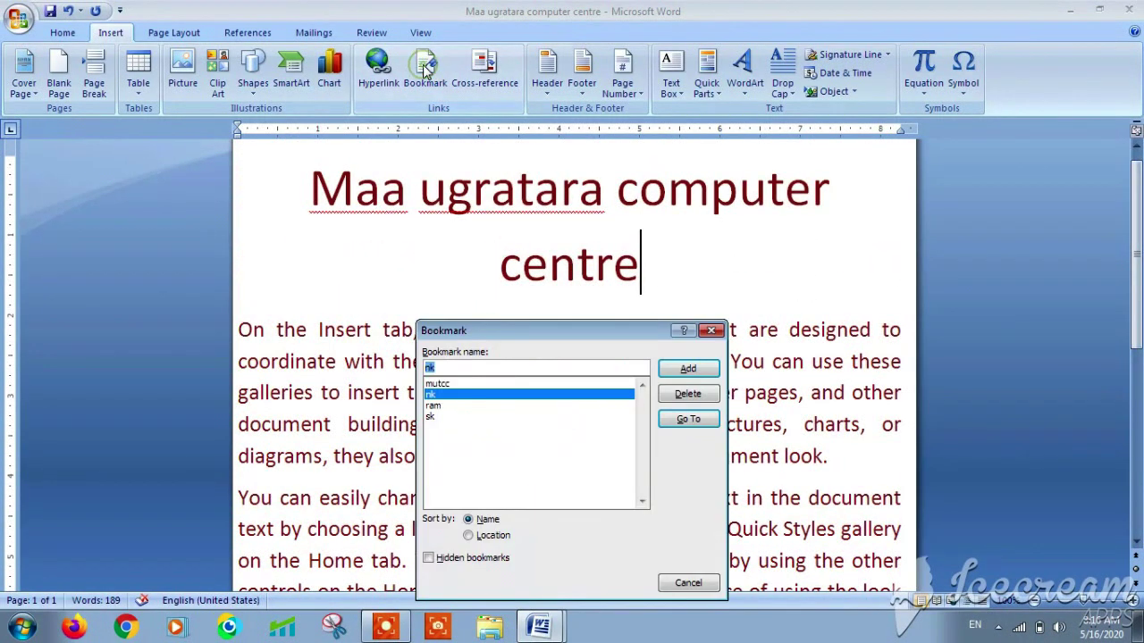
click(433, 405)
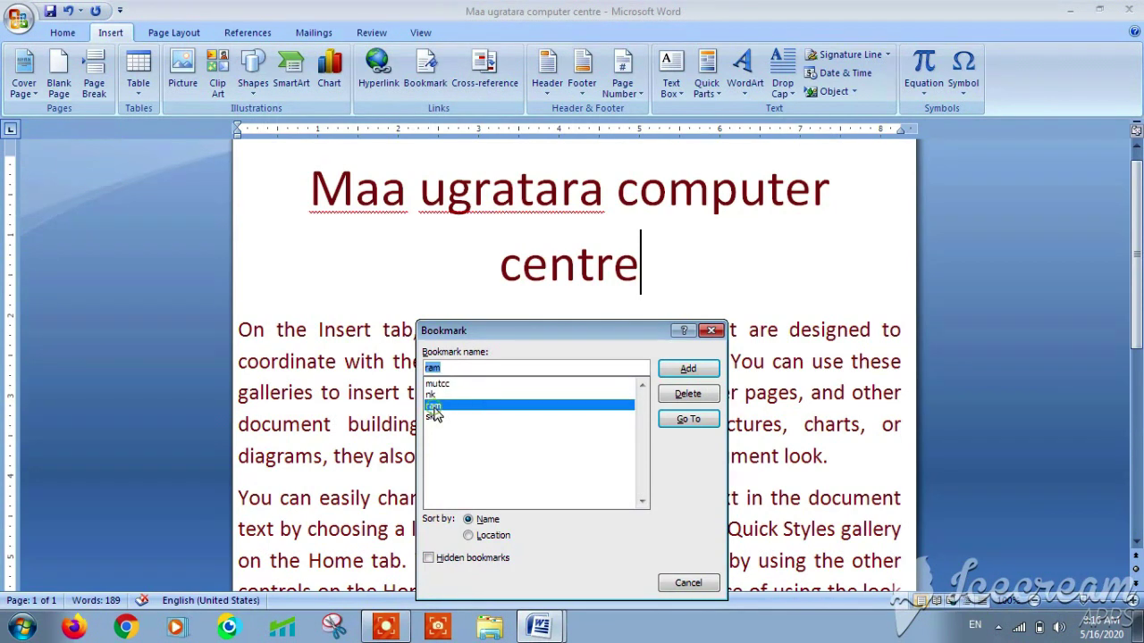
click(688, 420)
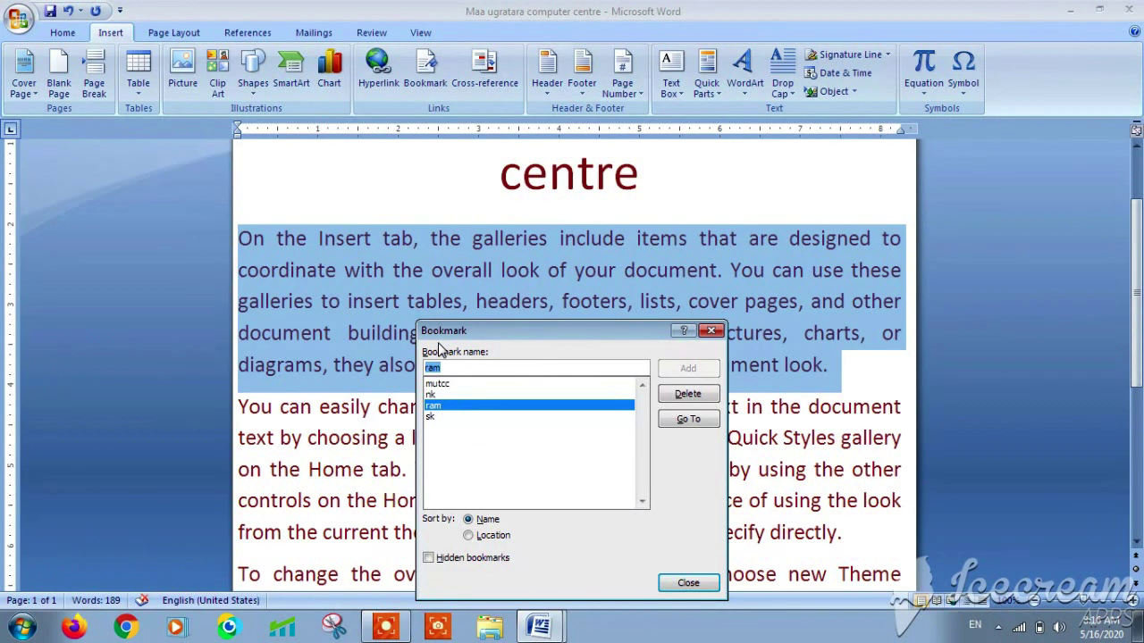
click(433, 417)
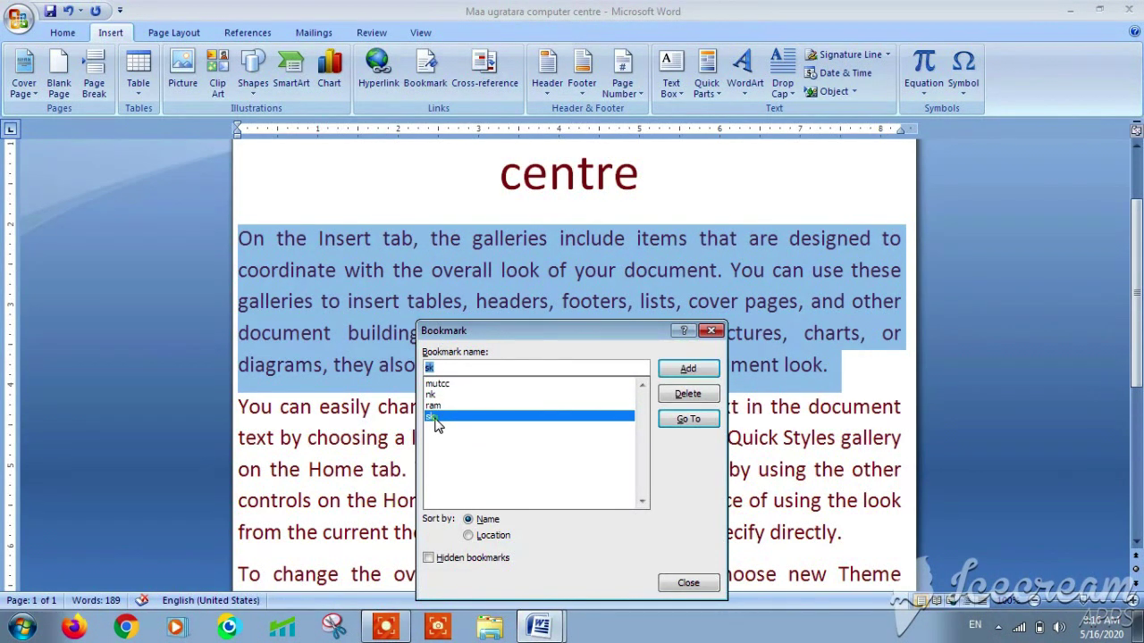
click(688, 420)
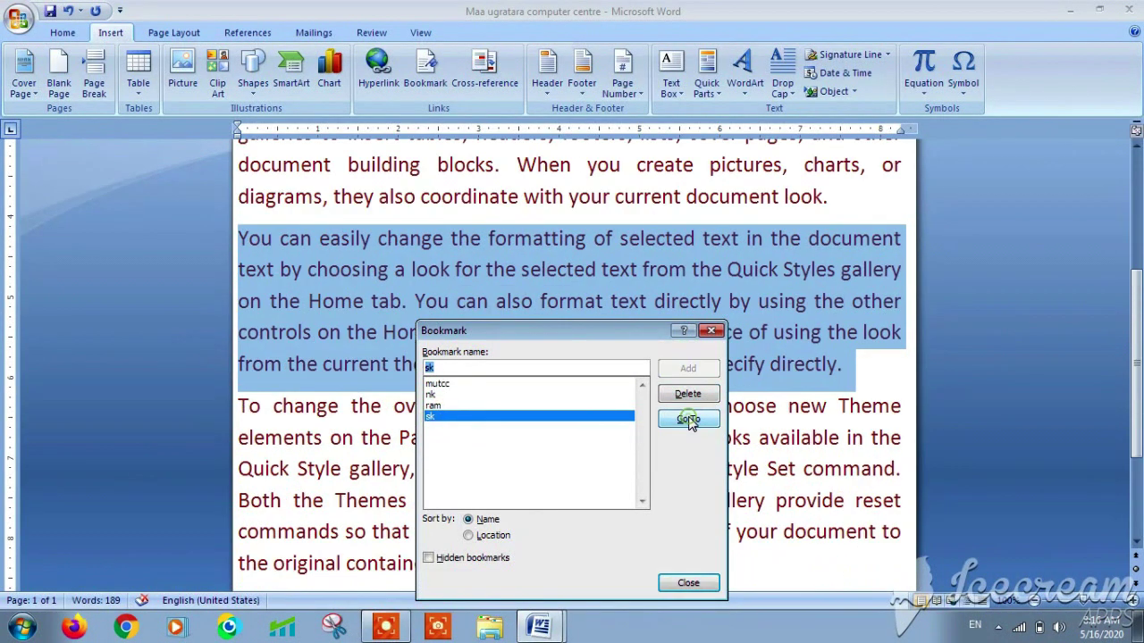
click(432, 394)
click(702, 429)
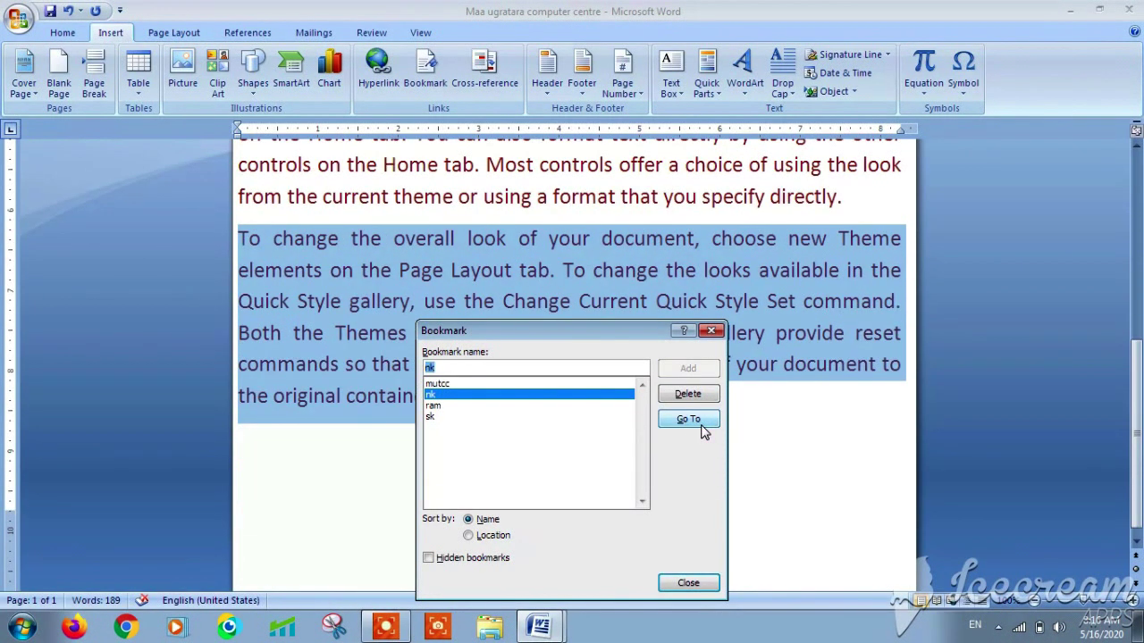
click(712, 331)
Insert a page break after the last body paragraph to create an empty page 2.
drag(1135, 464, 1132, 276)
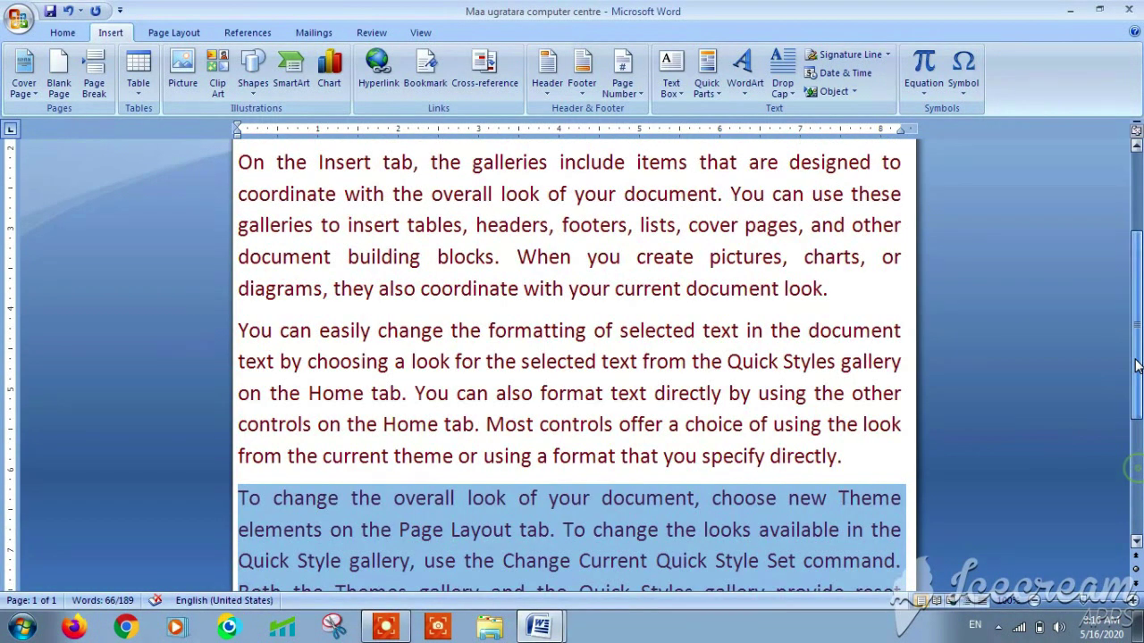
click(679, 284)
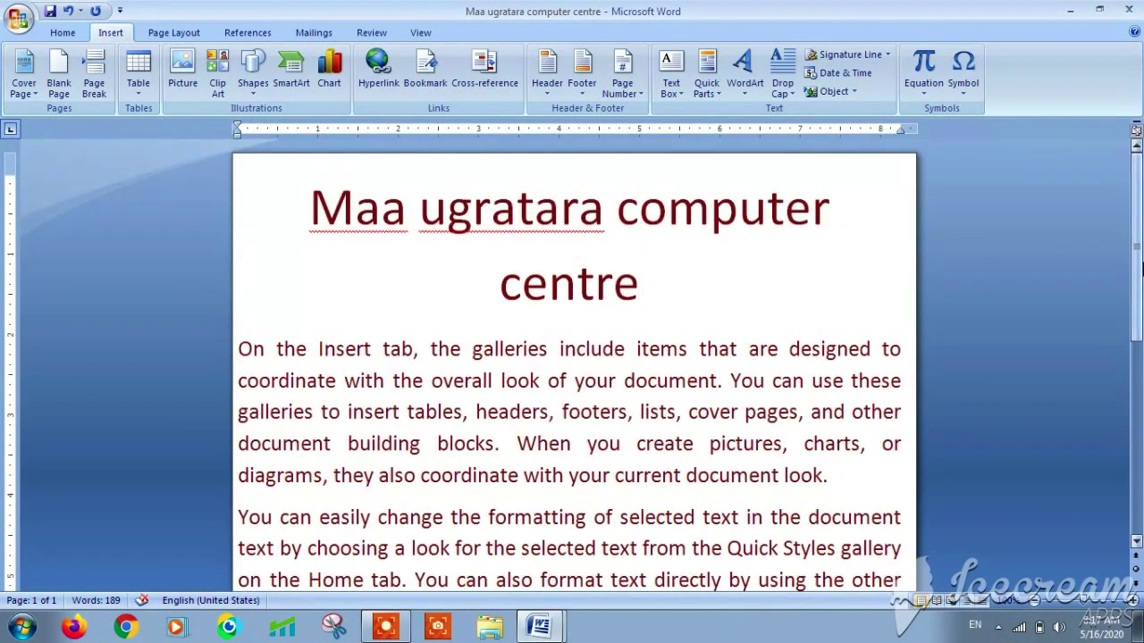
drag(1138, 248, 1114, 604)
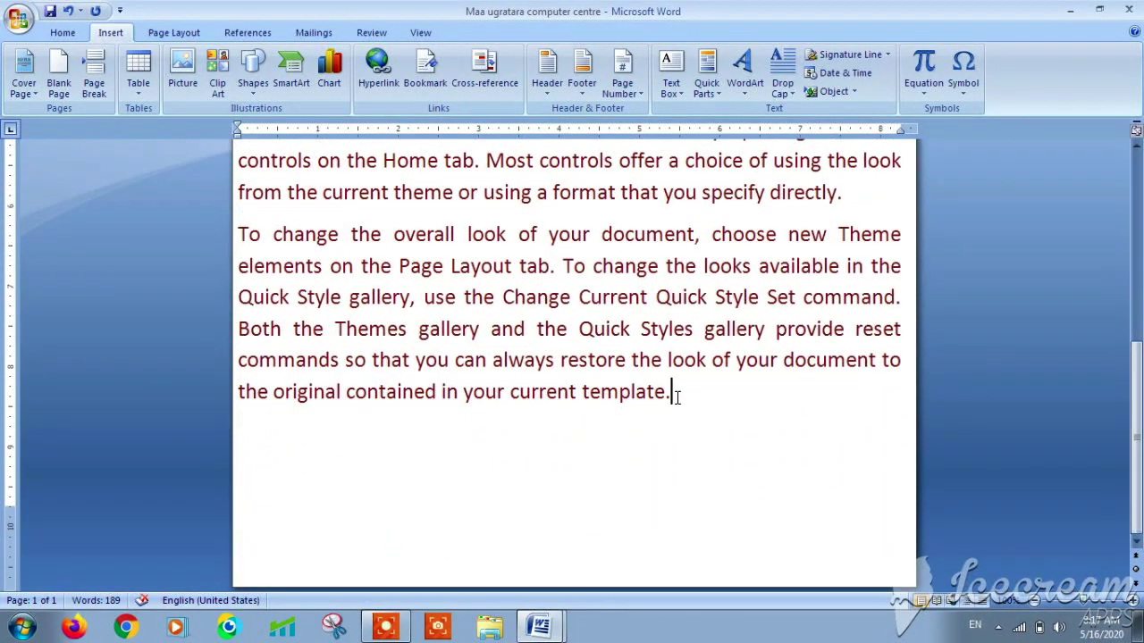
key(ctrl+Return)
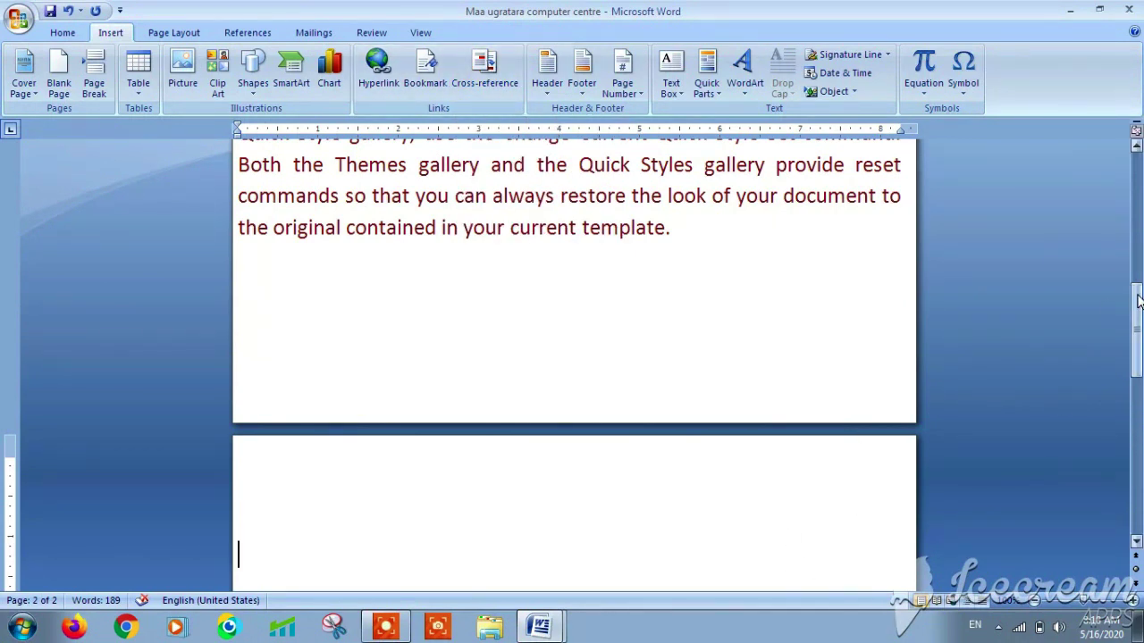
drag(1138, 301, 1138, 348)
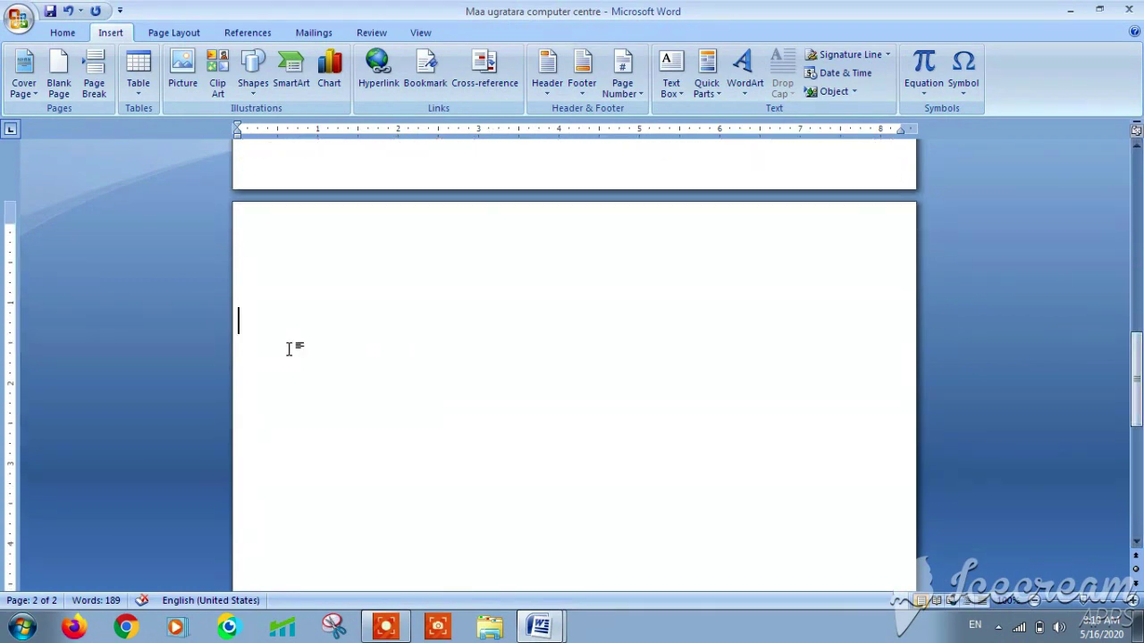
Insert a cross-reference to the sk bookmark's text on page 2.
click(483, 76)
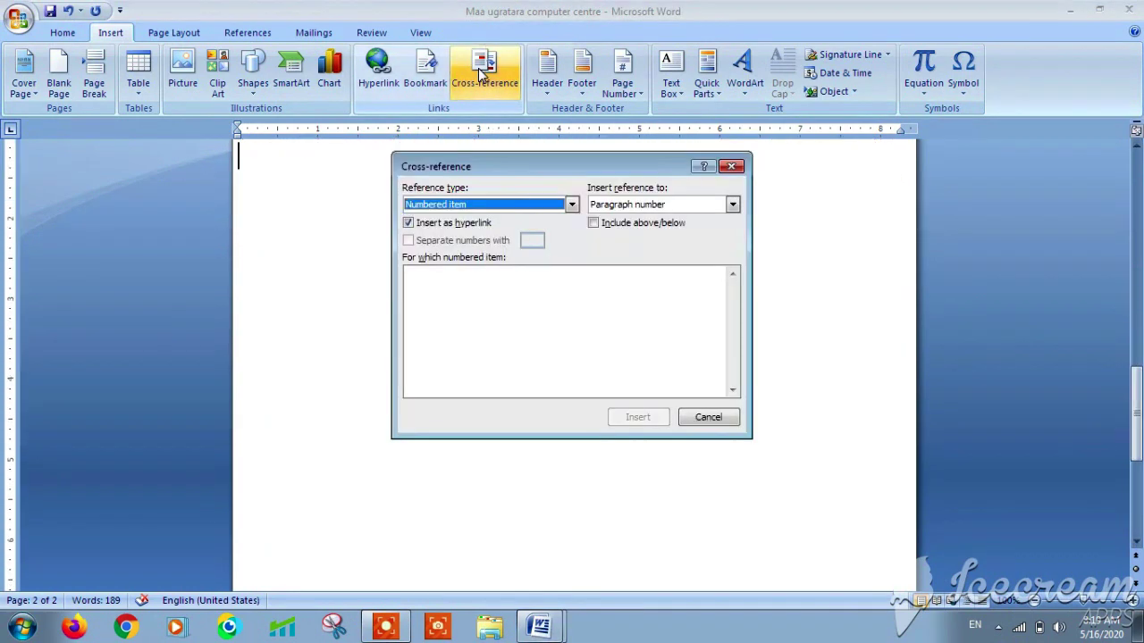
click(572, 205)
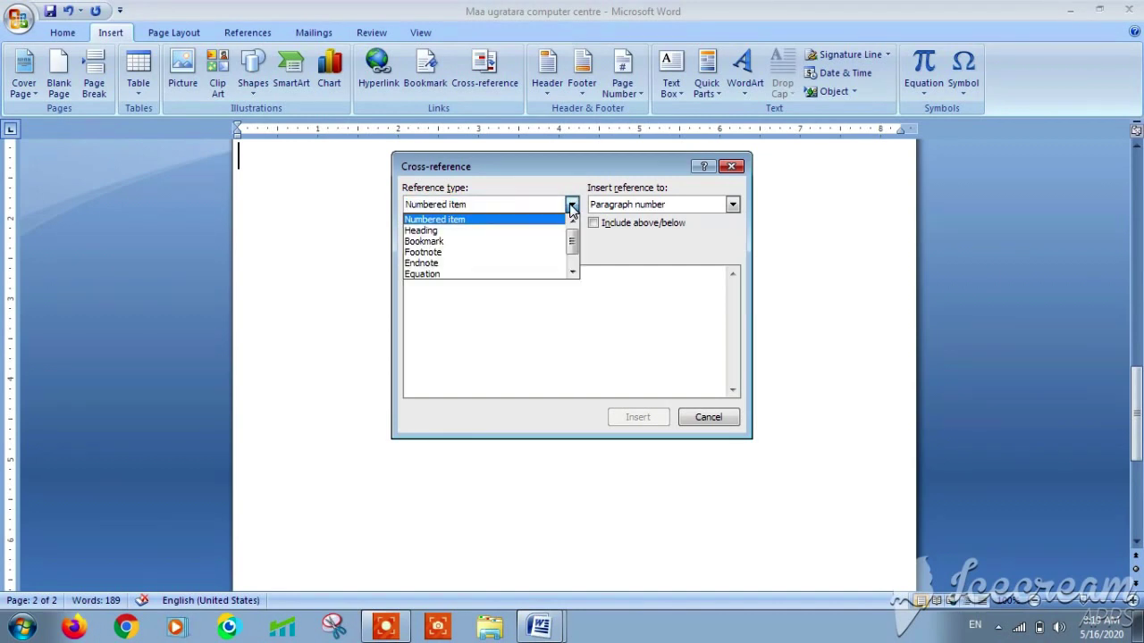
click(447, 241)
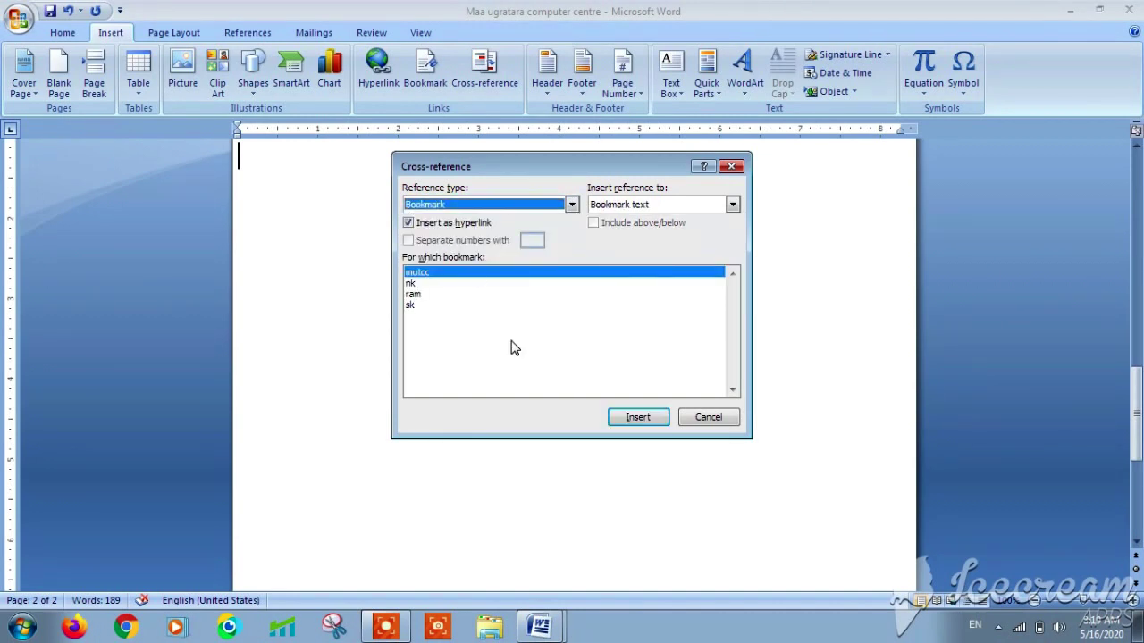
click(410, 305)
click(638, 417)
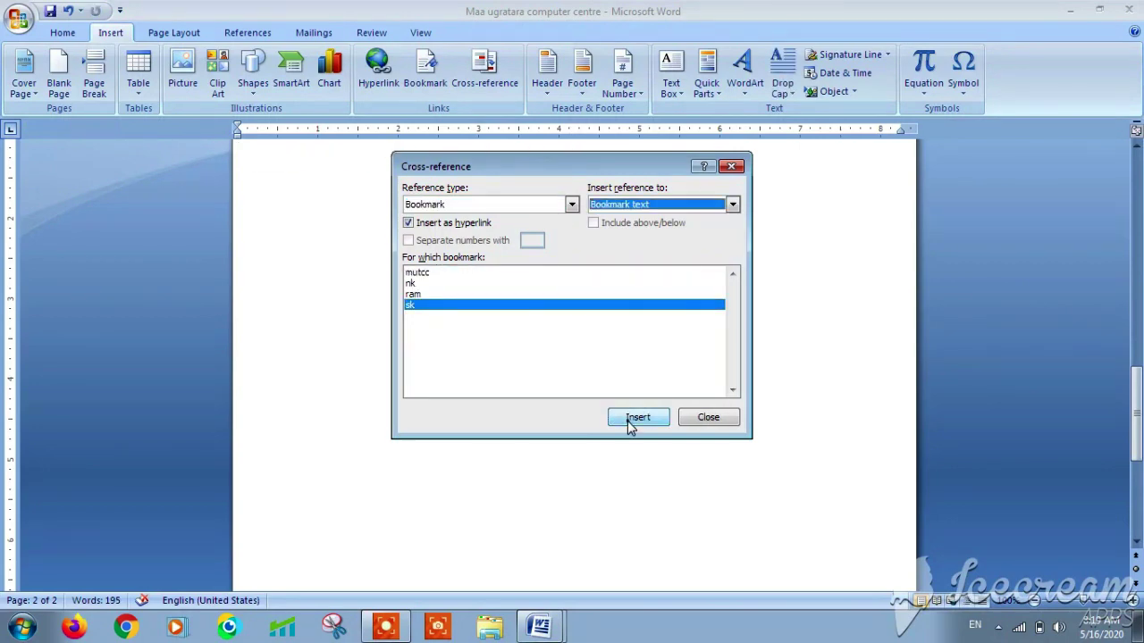
click(732, 166)
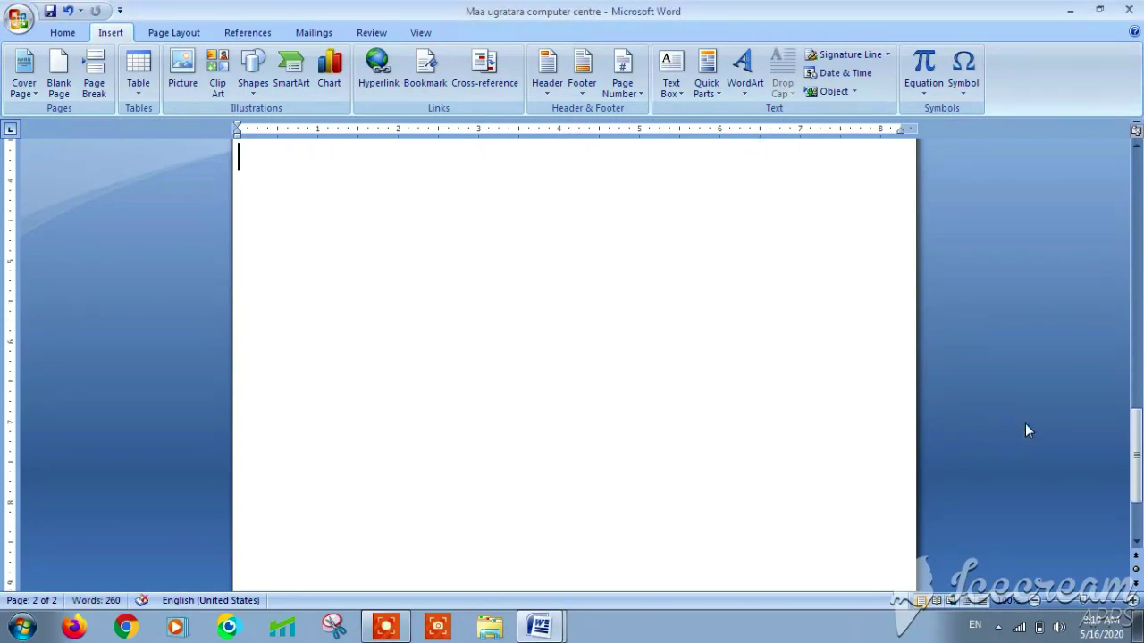
Review the cross-referenced text on page 2, then scroll back to the document title.
drag(1136, 483, 1136, 393)
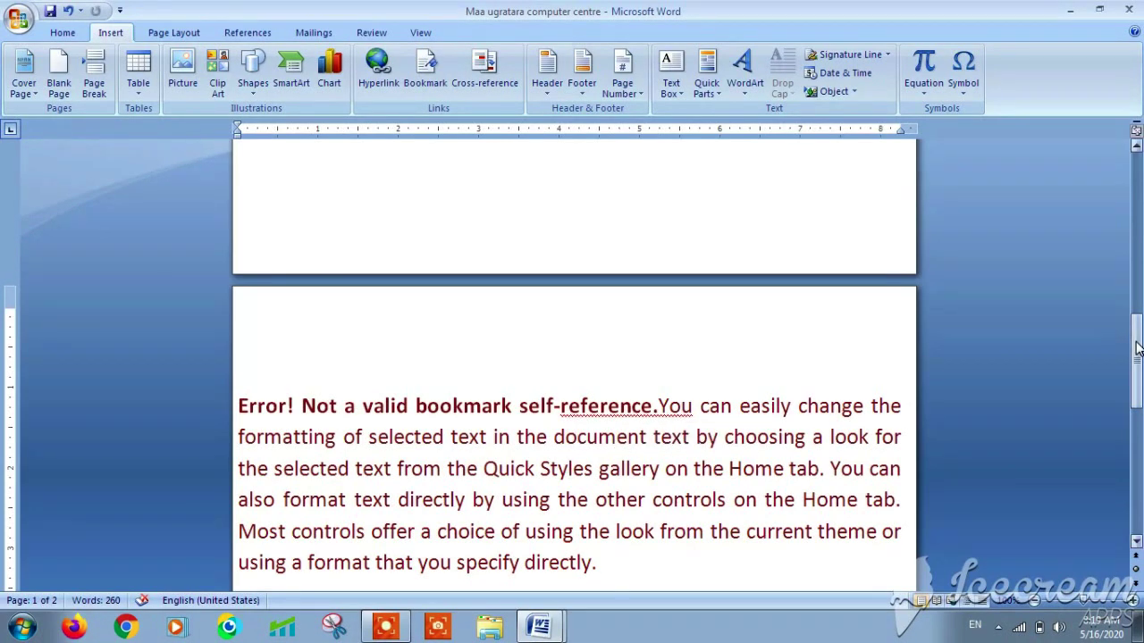
drag(1132, 332, 1135, 376)
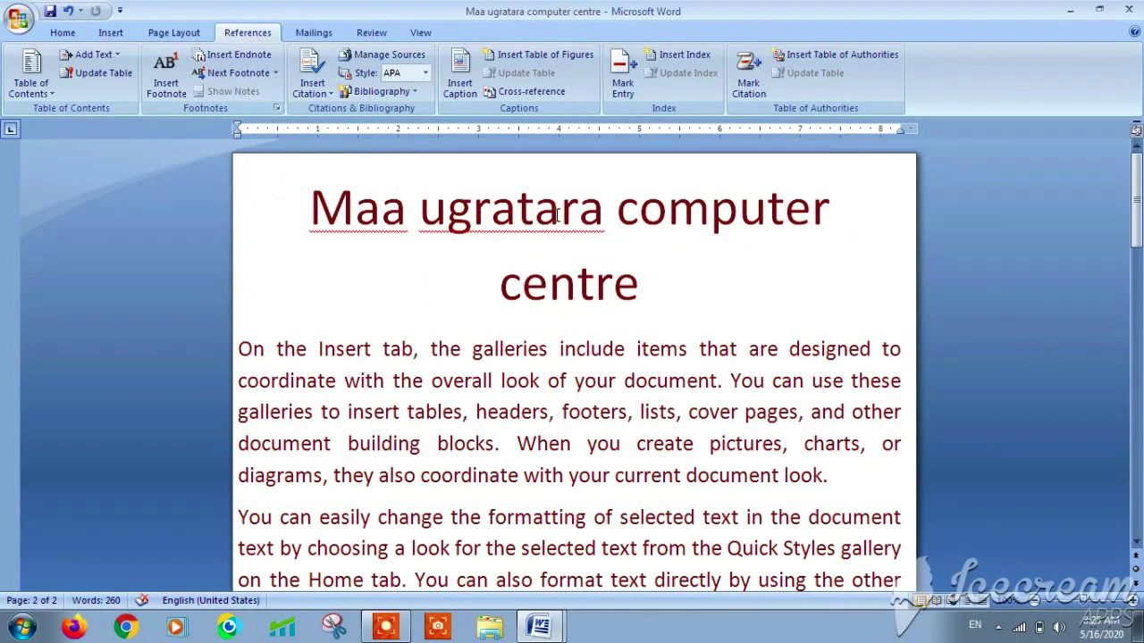
click(190, 34)
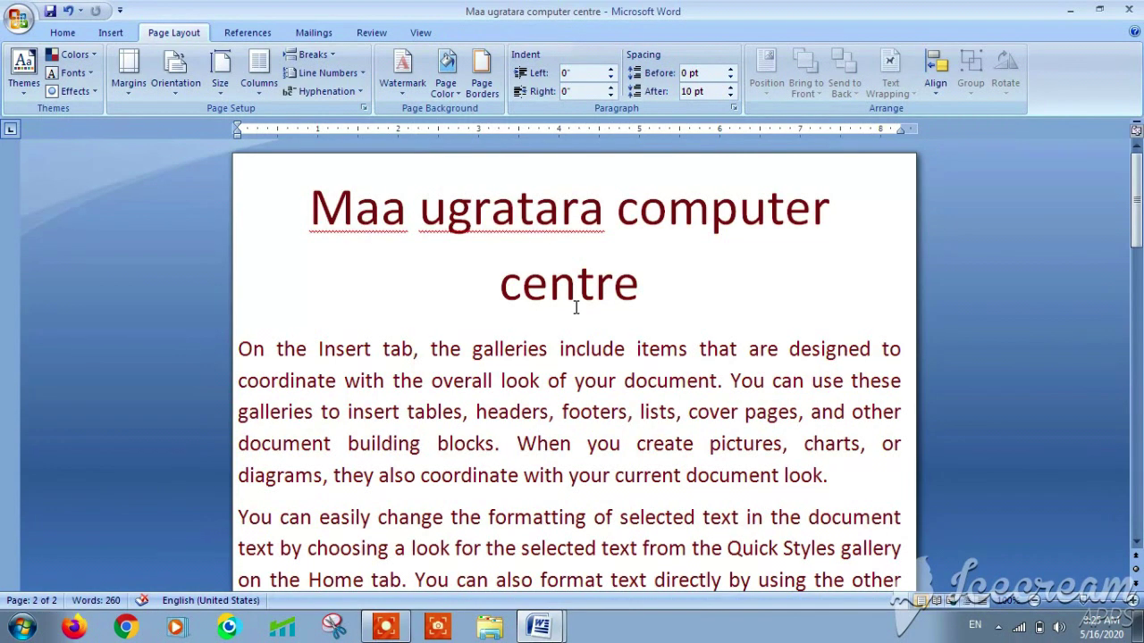
drag(1138, 176, 1138, 344)
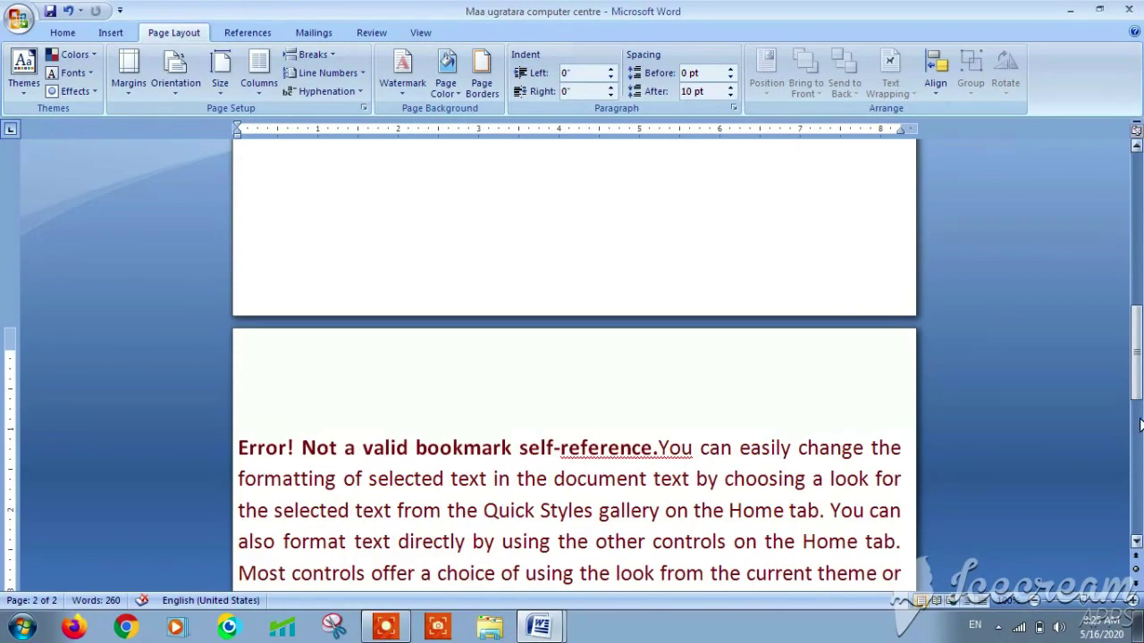
drag(1138, 393, 1112, 190)
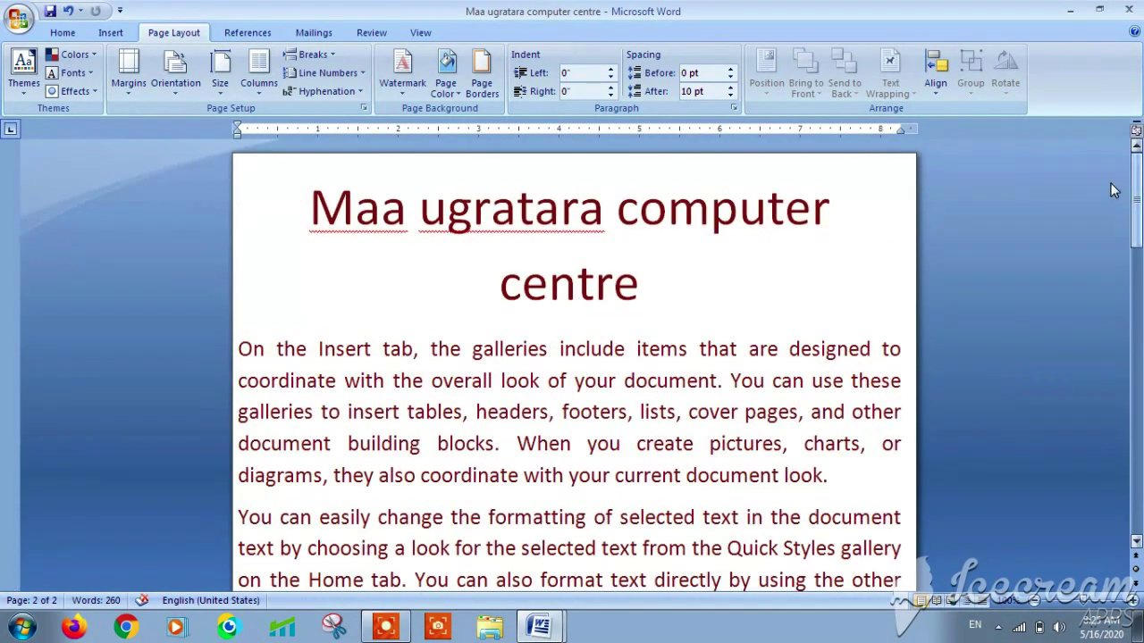
click(110, 32)
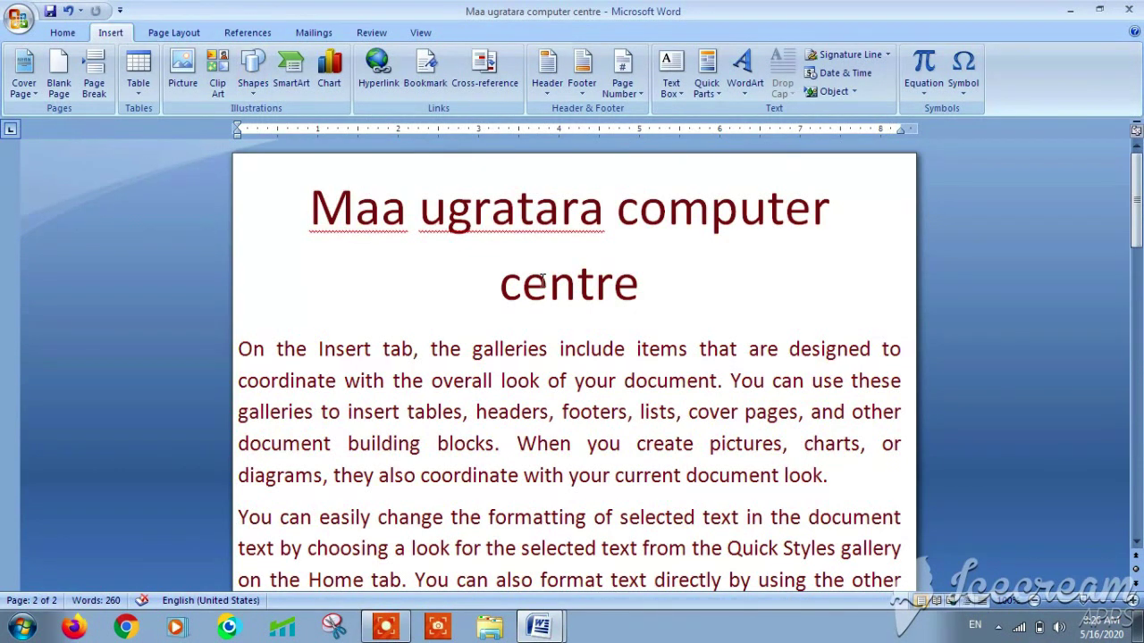